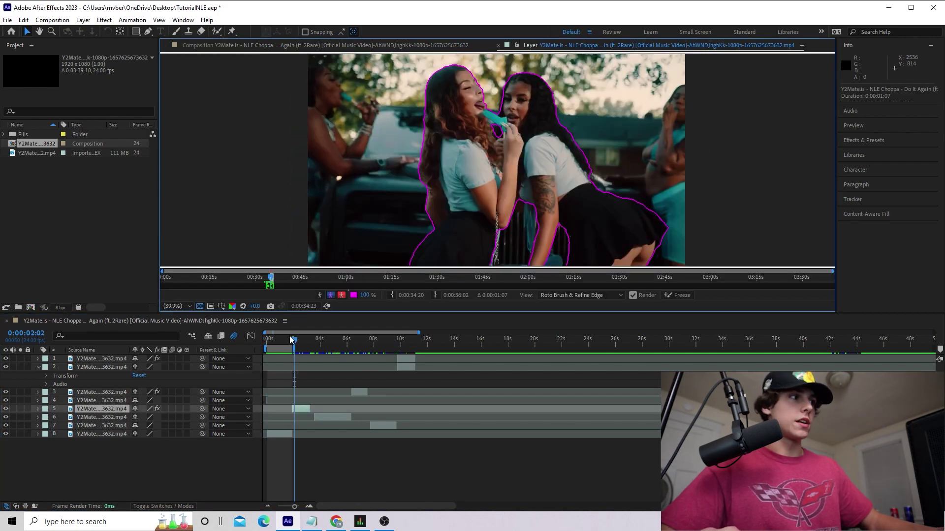
Duplicate the rotoscoped clip and invert the foreground/background of the lower copy's Roto Brush effect.
{"action": "left_click_drag", "start_coordinate": [296, 343], "coordinate": [300, 354]}
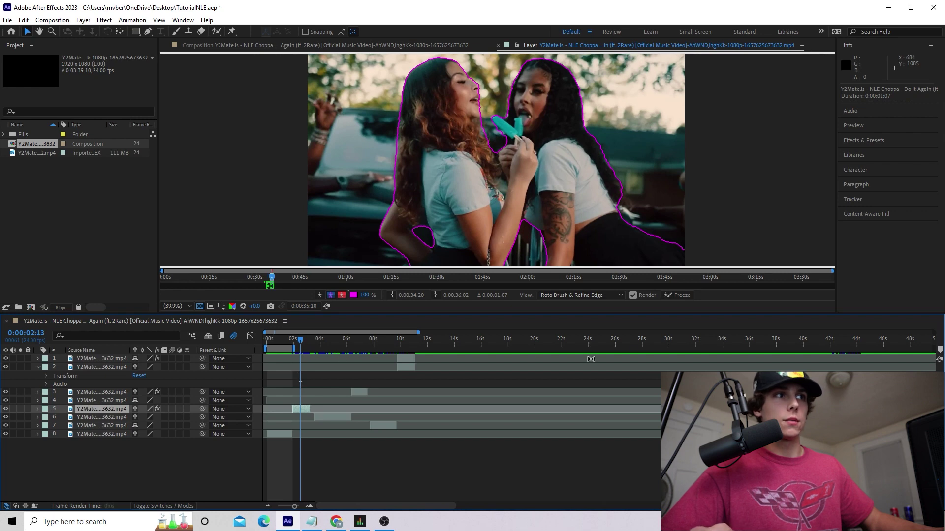
{"action": "key", "text": "ctrl+d"}
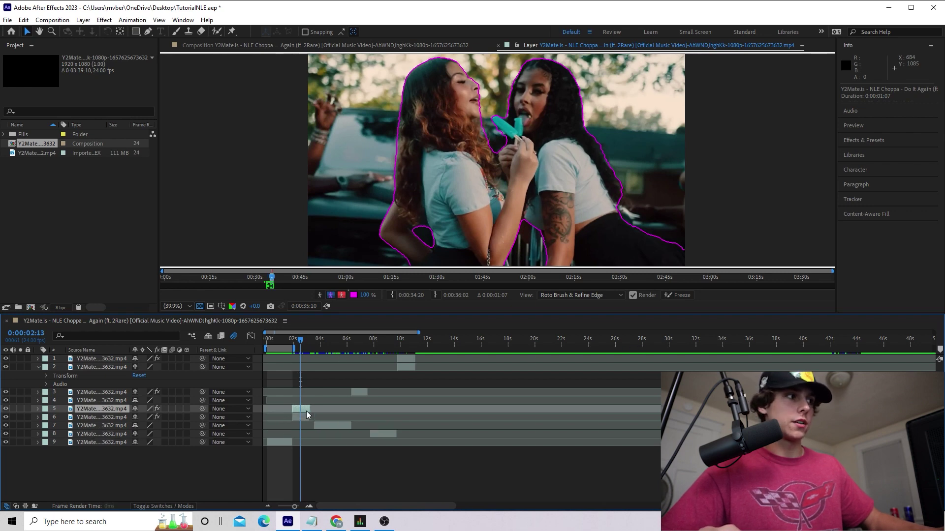
{"action": "left_click", "coordinate": [305, 417]}
{"action": "left_click_drag", "start_coordinate": [300, 341], "coordinate": [298, 343]}
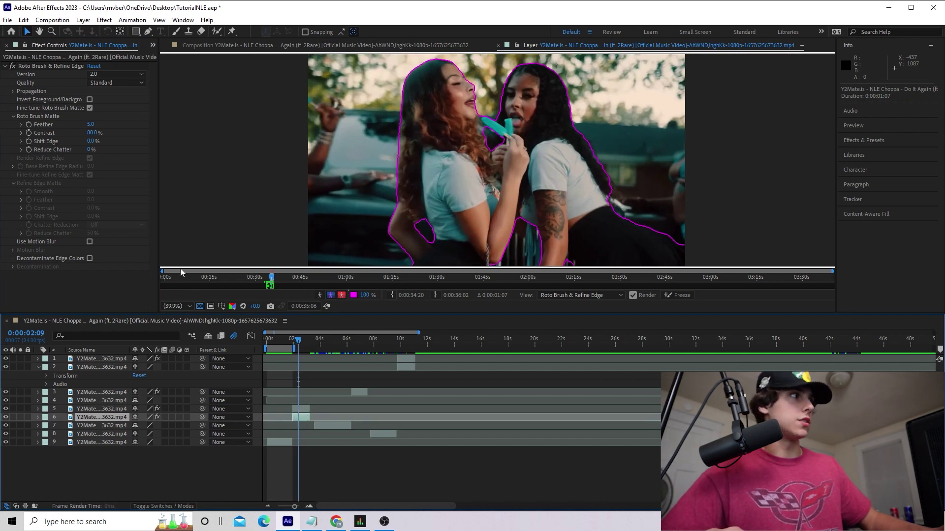
{"action": "left_click", "coordinate": [89, 100]}
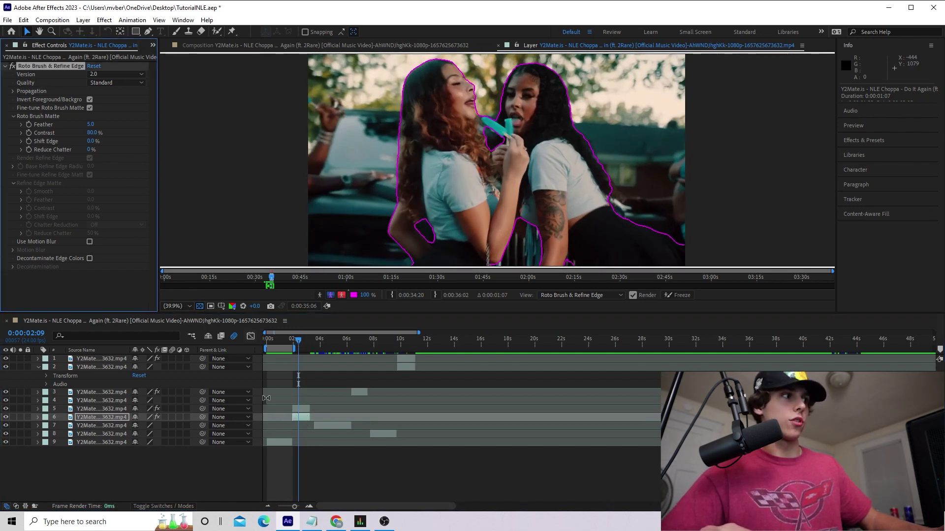
Check the two rotoscoped copies separately in the composition by toggling the visibility of each layer.
{"action": "left_click", "coordinate": [301, 409]}
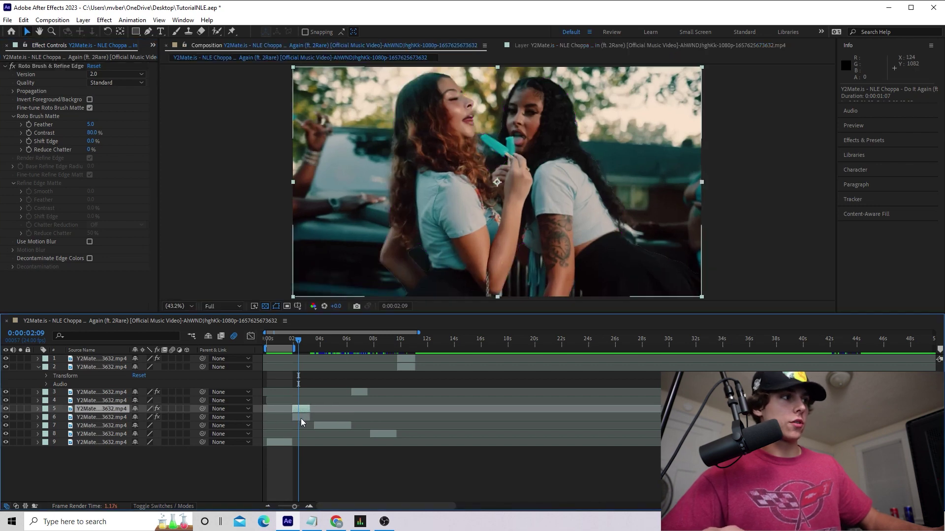
{"action": "left_click", "coordinate": [6, 409]}
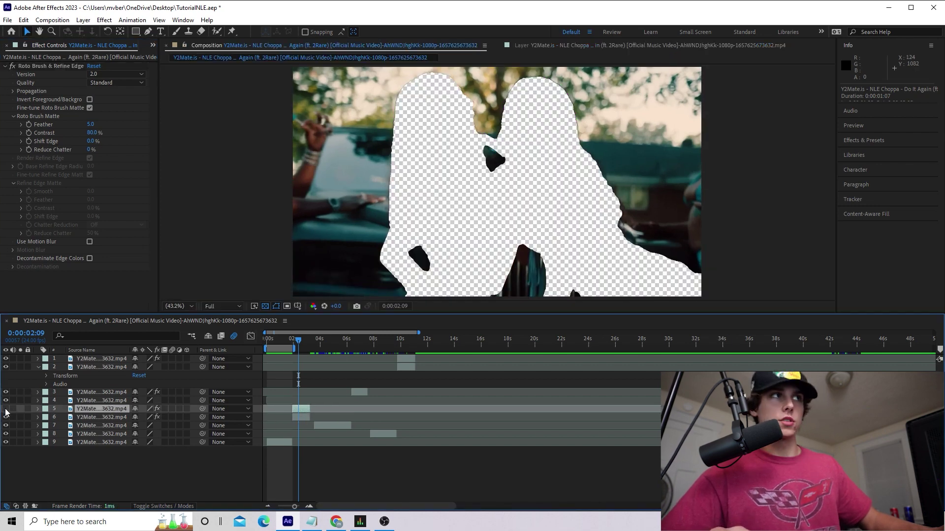
{"action": "left_click", "coordinate": [6, 410]}
{"action": "left_click", "coordinate": [6, 417]}
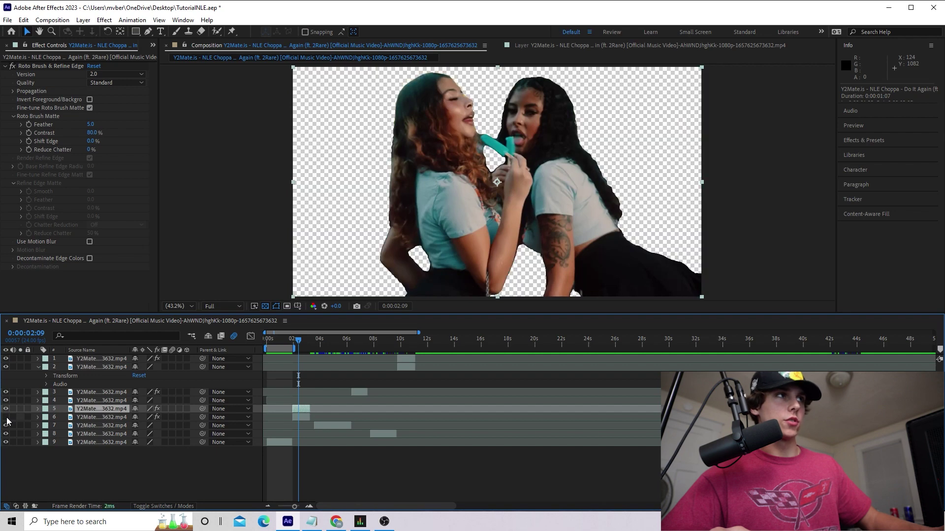
{"action": "left_click", "coordinate": [6, 417]}
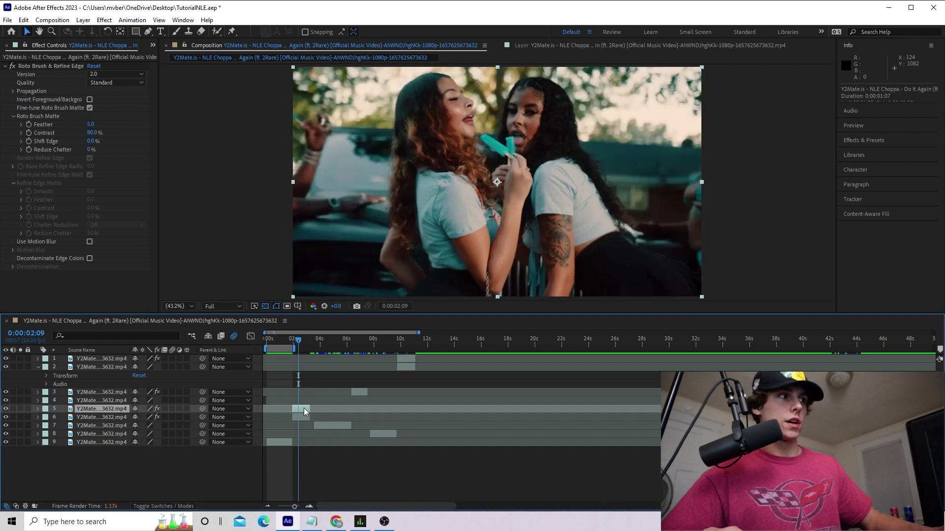
Freeze the Roto Brush & Refine Edge propagation on both rotoscoped copies and close the layer view.
{"action": "double_click", "coordinate": [304, 409]}
{"action": "left_click", "coordinate": [679, 295]}
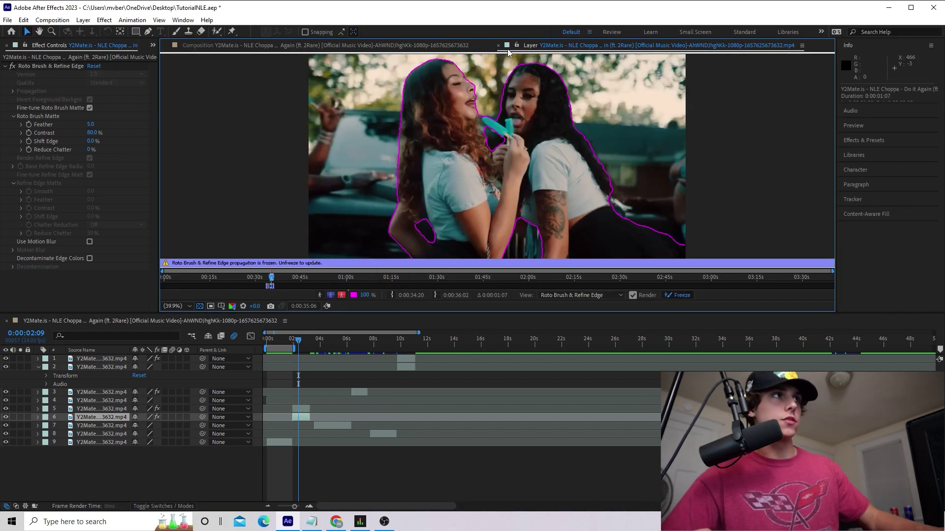
{"action": "left_click", "coordinate": [498, 46]}
Hide every layer except the inverted roto copy that has the two women cut out of the background.
{"action": "left_click", "coordinate": [6, 418]}
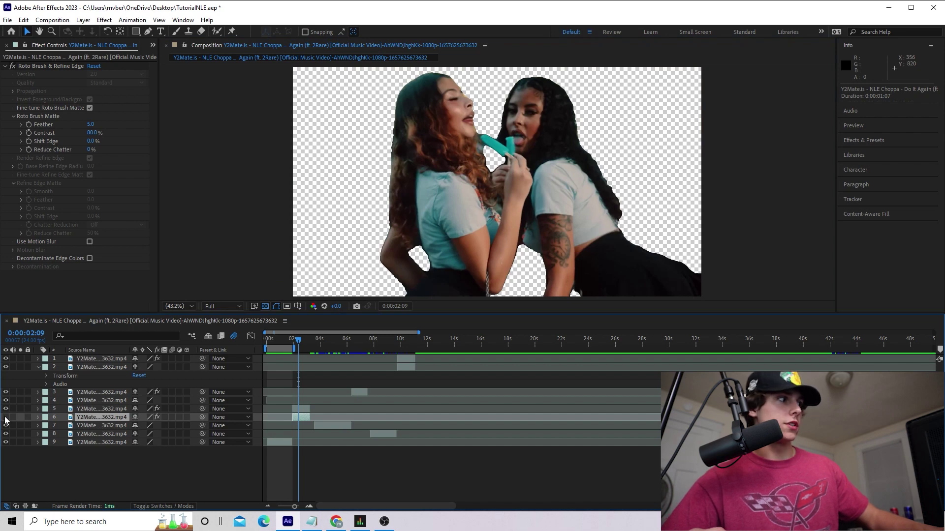
{"action": "left_click", "coordinate": [5, 409]}
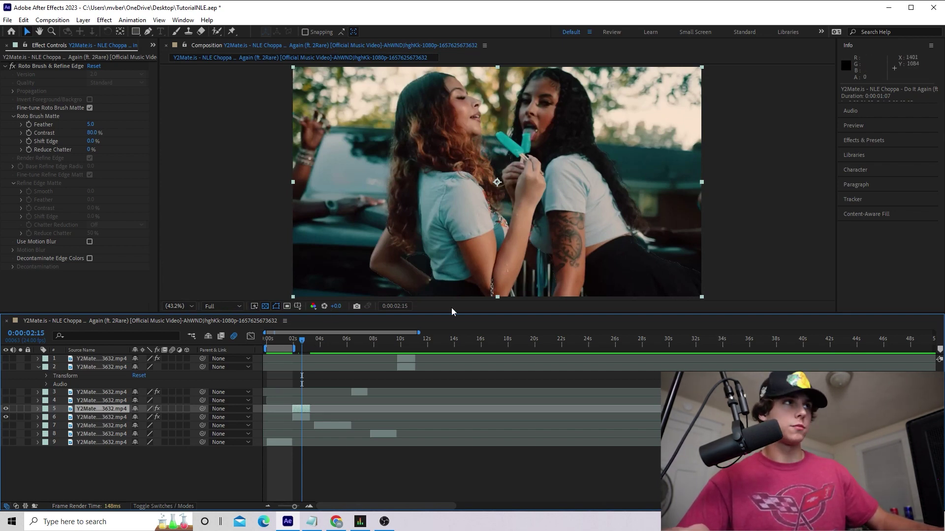
{"action": "key", "text": "ctrl+shift+a"}
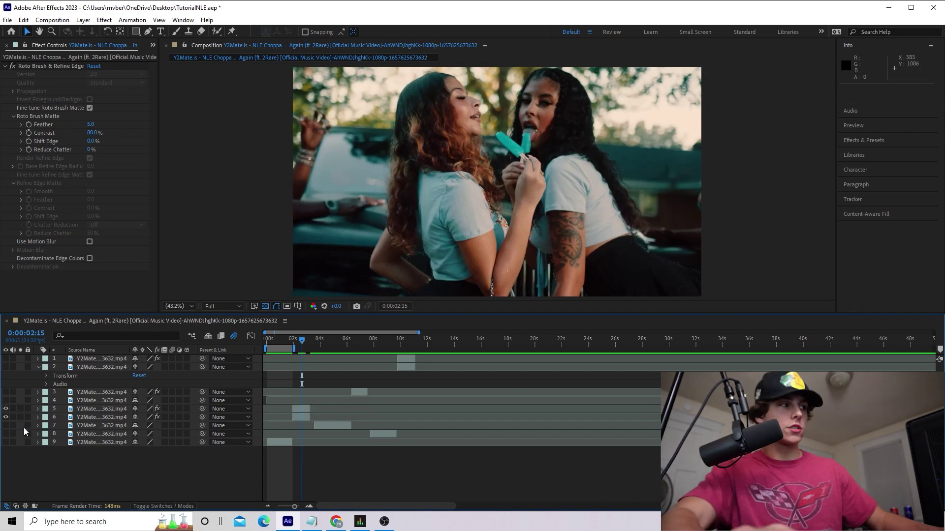
{"action": "left_click", "coordinate": [6, 410]}
{"action": "left_click", "coordinate": [6, 417]}
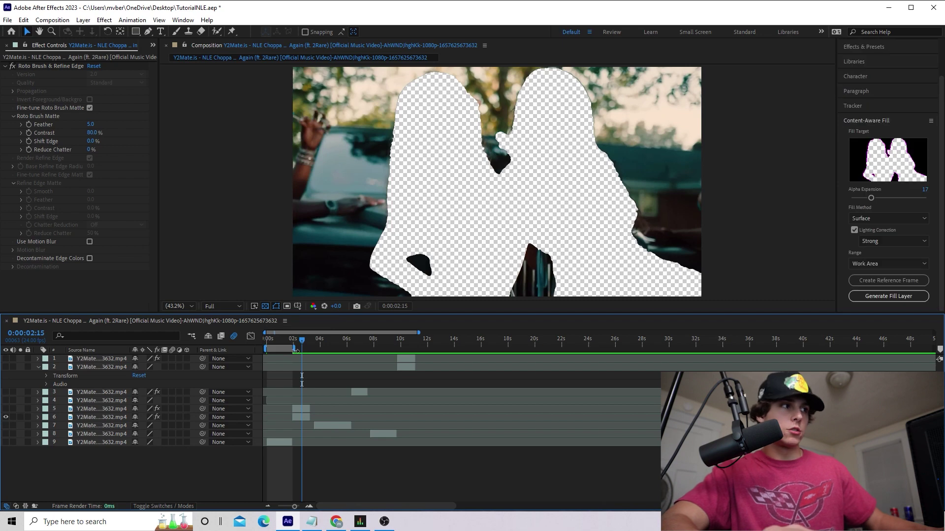
Set the work area to span only the rotoscoped clip.
{"action": "left_click_drag", "start_coordinate": [295, 350], "coordinate": [313, 359]}
{"action": "key", "text": "="}
{"action": "key", "text": "="}
{"action": "mouse_move", "coordinate": [472, 349]}
{"action": "left_mouse_down"}
{"action": "mouse_move", "coordinate": [463, 349]}
{"action": "mouse_move", "coordinate": [472, 350]}
{"action": "left_mouse_up"}
{"action": "left_click", "coordinate": [300, 339]}
{"action": "left_click_drag", "start_coordinate": [267, 349], "coordinate": [386, 371]}
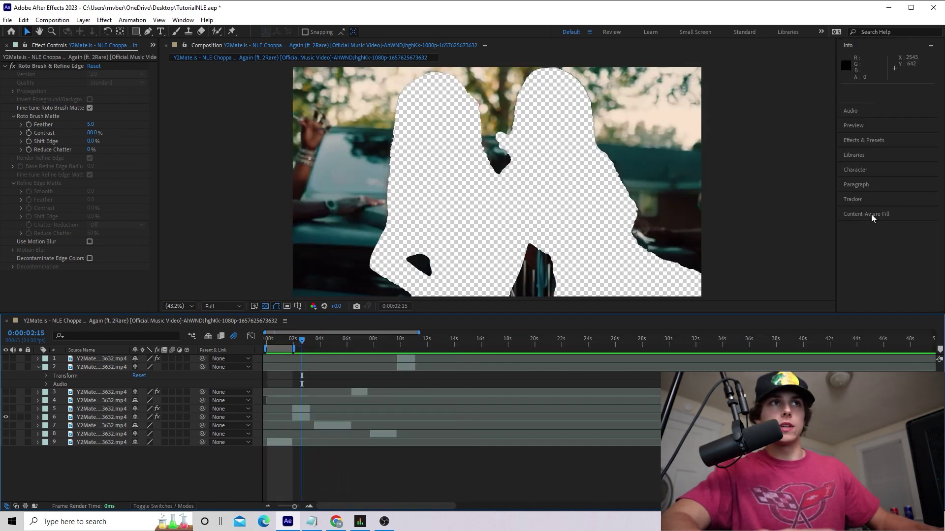
Generate a Content-Aware Fill layer with alpha expansion 17, Surface fill method, strong lighting correction and the work area range.
{"action": "left_click", "coordinate": [866, 214]}
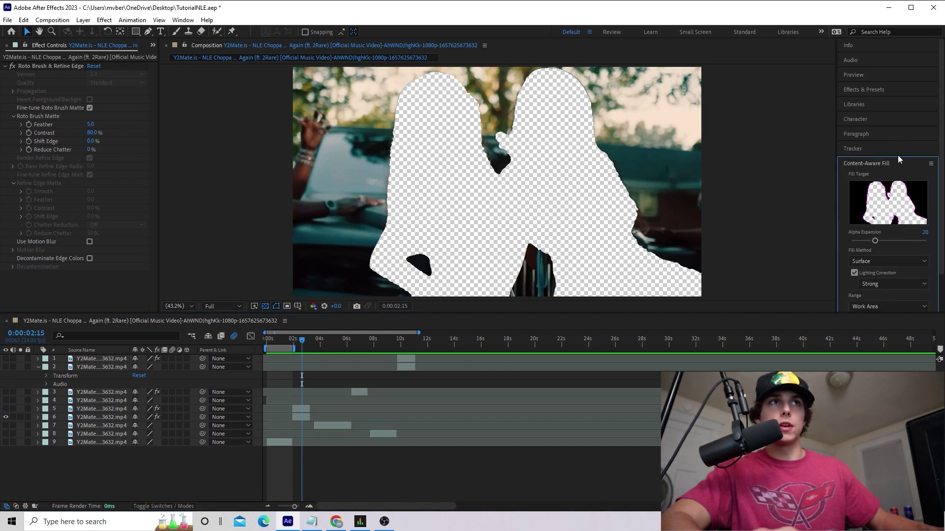
{"action": "left_click_drag", "start_coordinate": [875, 242], "coordinate": [876, 242]}
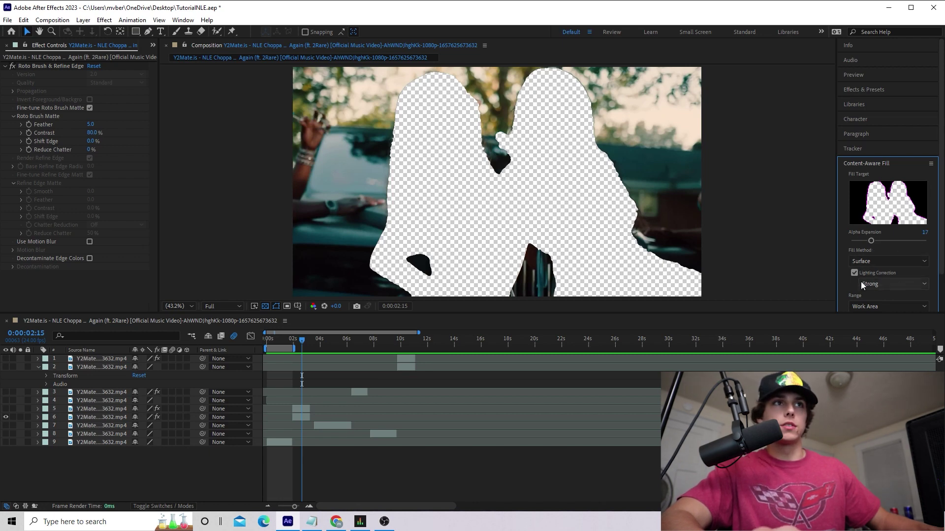
{"action": "scroll", "coordinate": [911, 273], "scroll_direction": "down", "scroll_amount": 2}
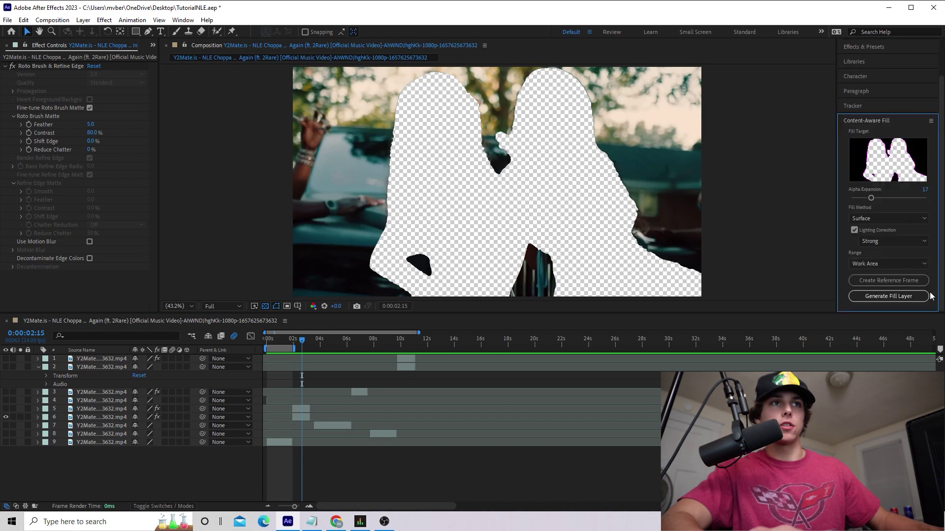
{"action": "left_click", "coordinate": [890, 297]}
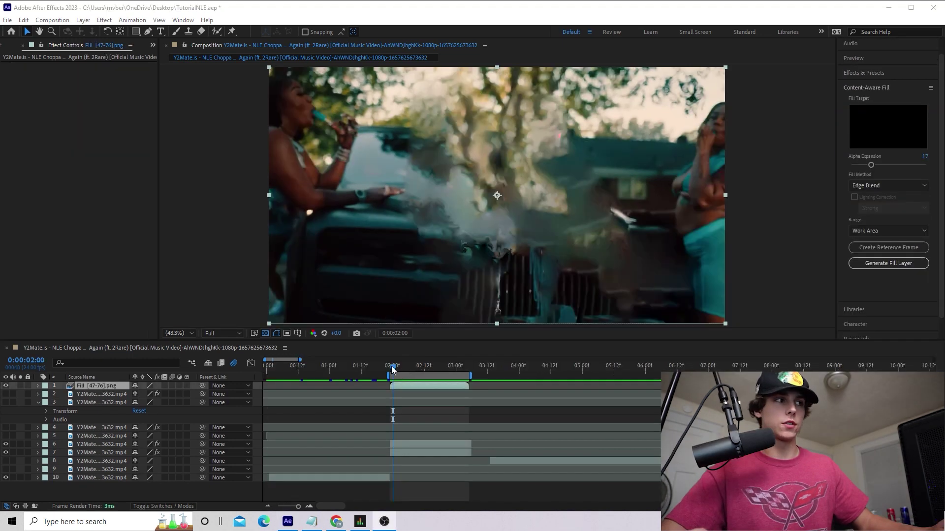
Play back the generated background fill from the start of the work area to examine it.
{"action": "left_click_drag", "start_coordinate": [392, 367], "coordinate": [390, 369]}
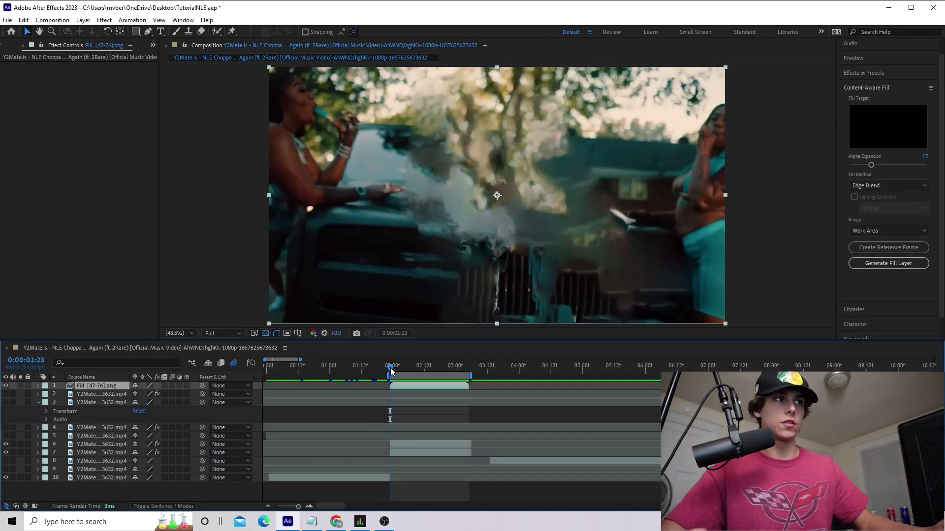
{"action": "key", "text": "space"}
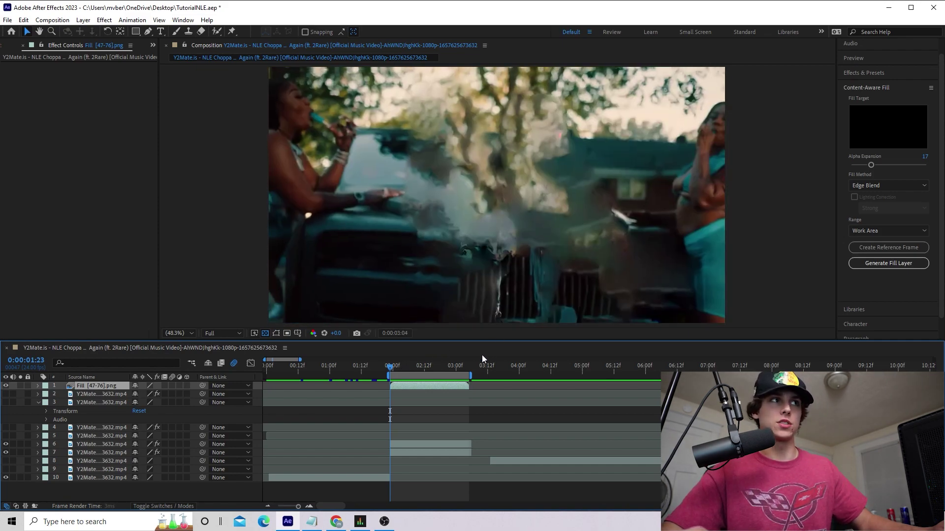
{"action": "key", "text": "space"}
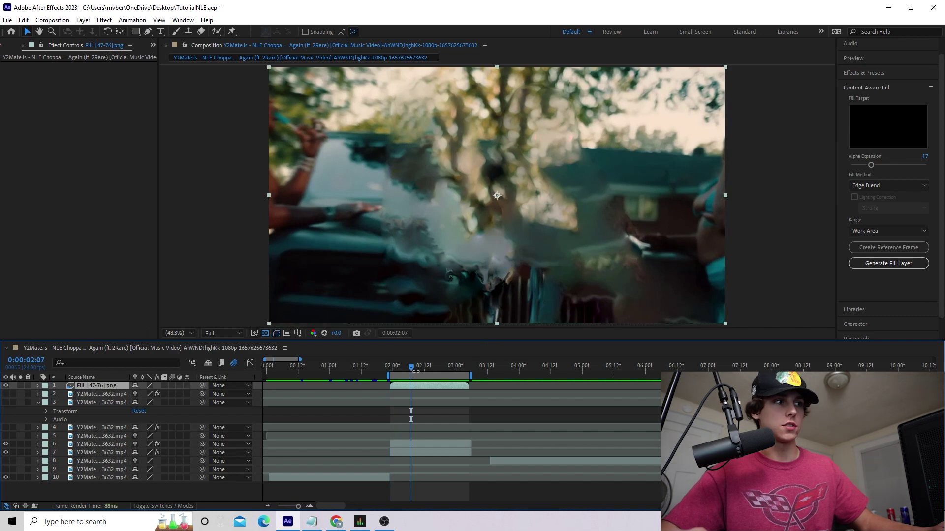
Move the fill layer between the cutout layer of the women and the inverted background copy.
{"action": "left_click_drag", "start_coordinate": [92, 386], "coordinate": [100, 449]}
{"action": "left_click_drag", "start_coordinate": [399, 367], "coordinate": [432, 375]}
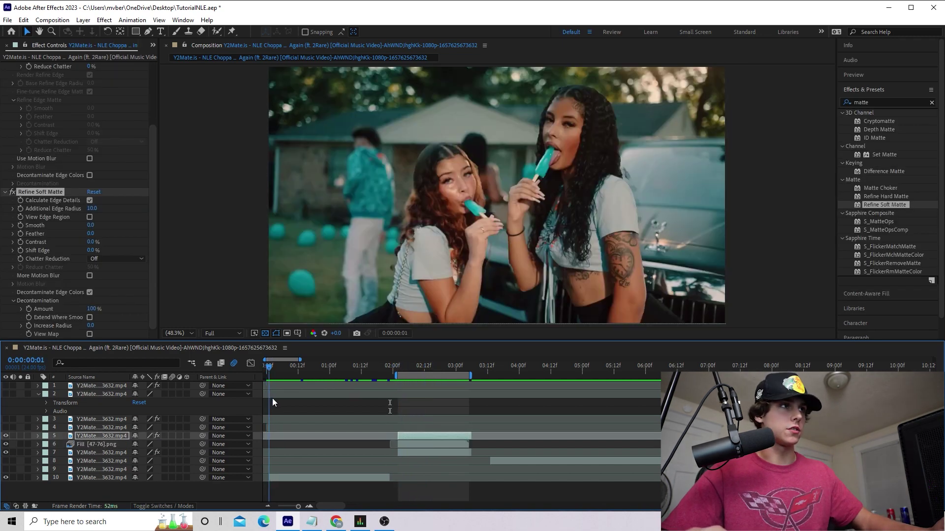
Add an opacity keyframe of 100% to the cutout layer at its first frame, 0:00:02:02.
{"action": "left_click_drag", "start_coordinate": [304, 408], "coordinate": [400, 422]}
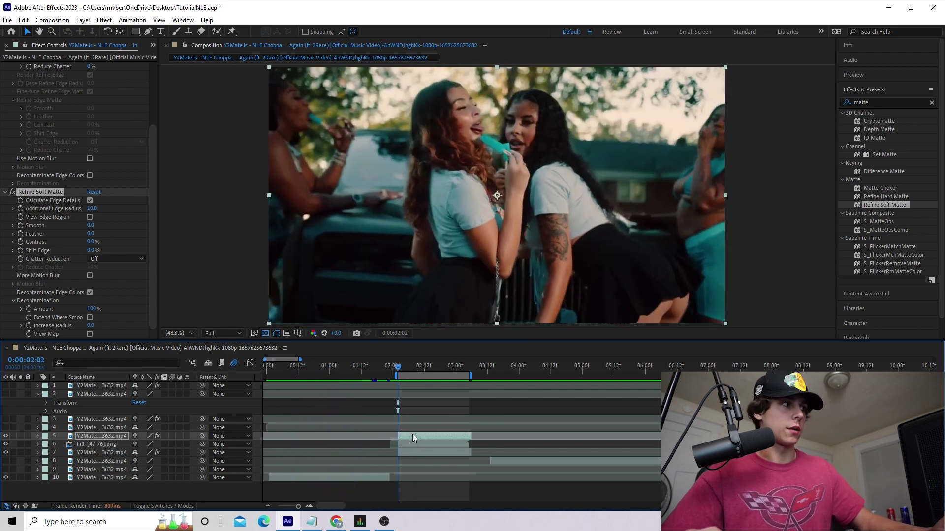
{"action": "left_click", "coordinate": [37, 436]}
{"action": "left_click", "coordinate": [38, 436]}
{"action": "left_click", "coordinate": [37, 436]}
{"action": "left_click", "coordinate": [47, 452]}
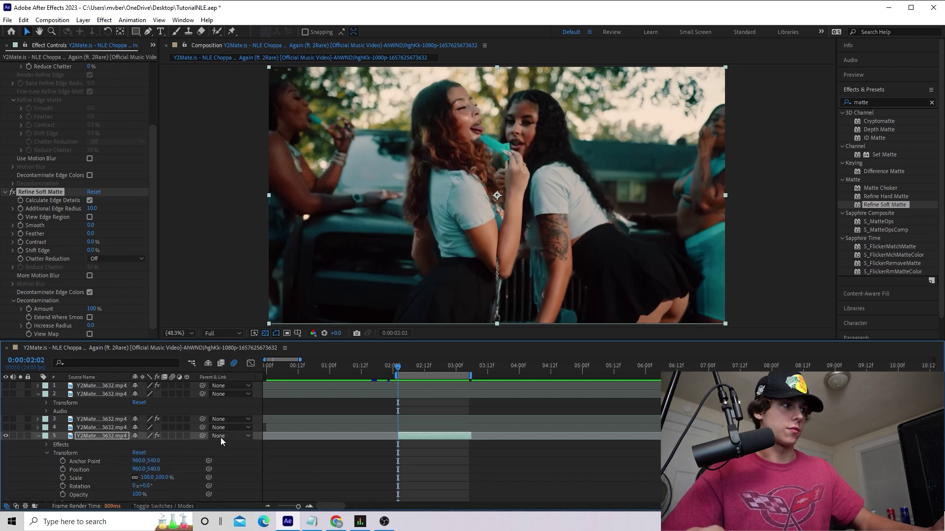
{"action": "scroll", "coordinate": [55, 463], "scroll_direction": "down", "scroll_amount": 1}
{"action": "left_click", "coordinate": [63, 470]}
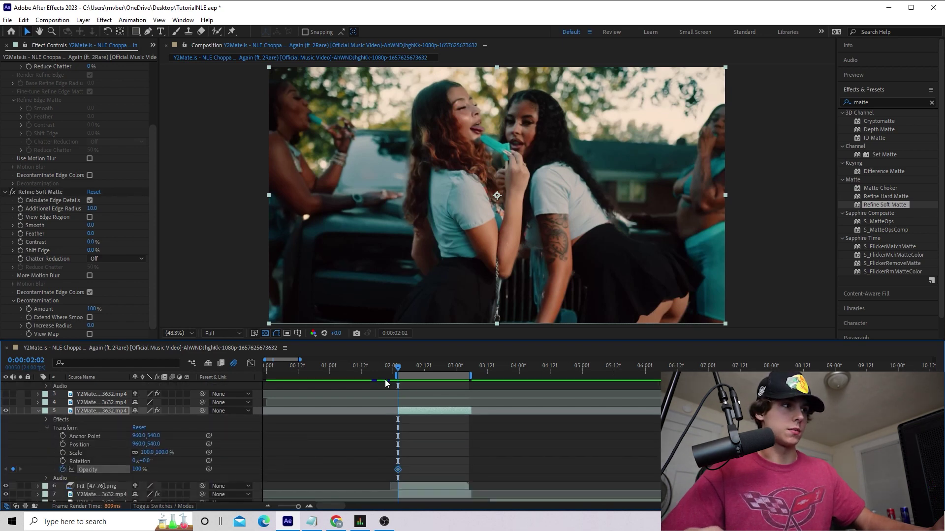
Set the cutout layer's opacity to 0% at 0:00:02:07.
{"action": "left_click_drag", "start_coordinate": [398, 367], "coordinate": [411, 370]}
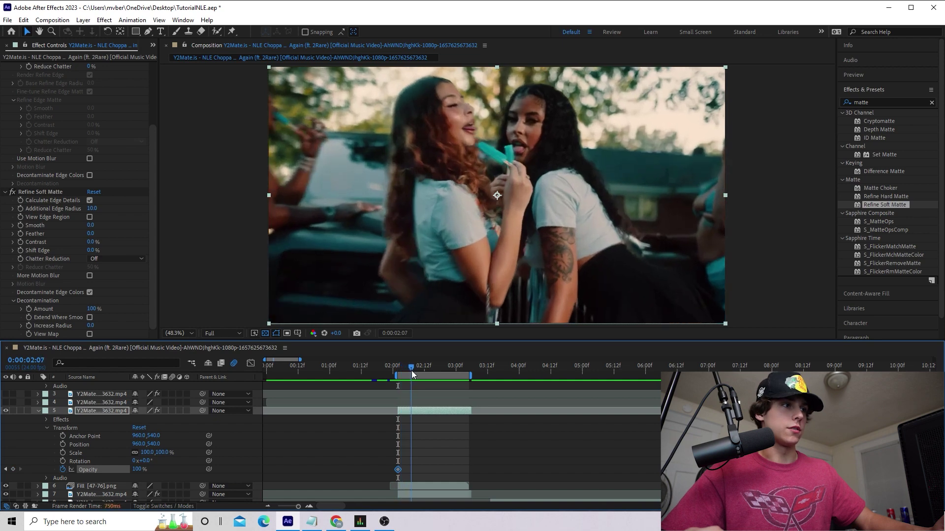
{"action": "left_click", "coordinate": [138, 469]}
{"action": "type", "text": "0"}
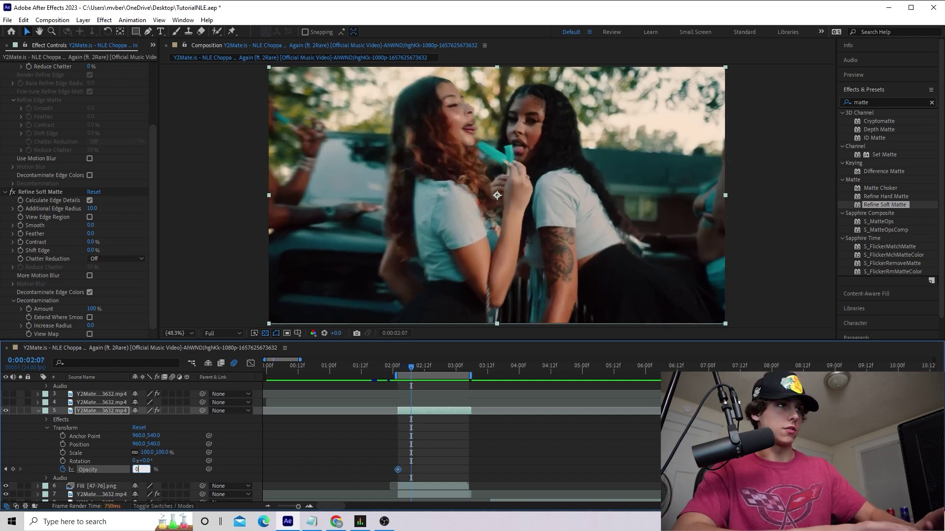
{"action": "key", "text": "Return"}
Apply the Transform effect to the cutout layer and keyframe its position at 0:00:02:14, with Y at -442 one frame after.
{"action": "left_click_drag", "start_coordinate": [409, 365], "coordinate": [425, 377]}
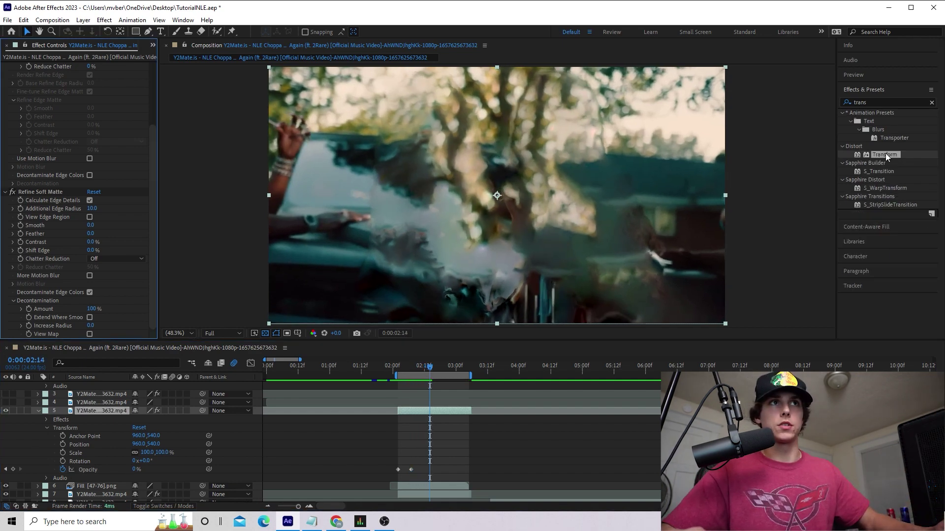
{"action": "left_click_drag", "start_coordinate": [885, 153], "coordinate": [435, 412]}
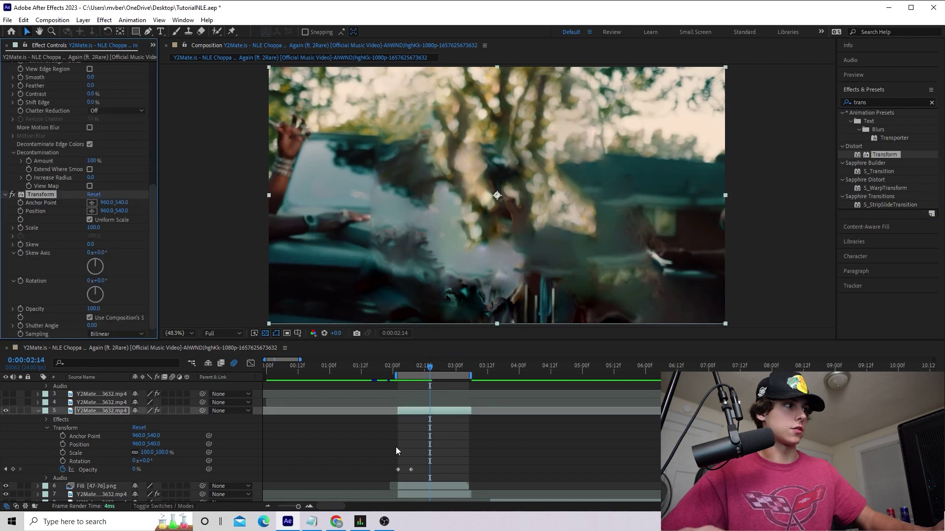
{"action": "left_click", "coordinate": [21, 211]}
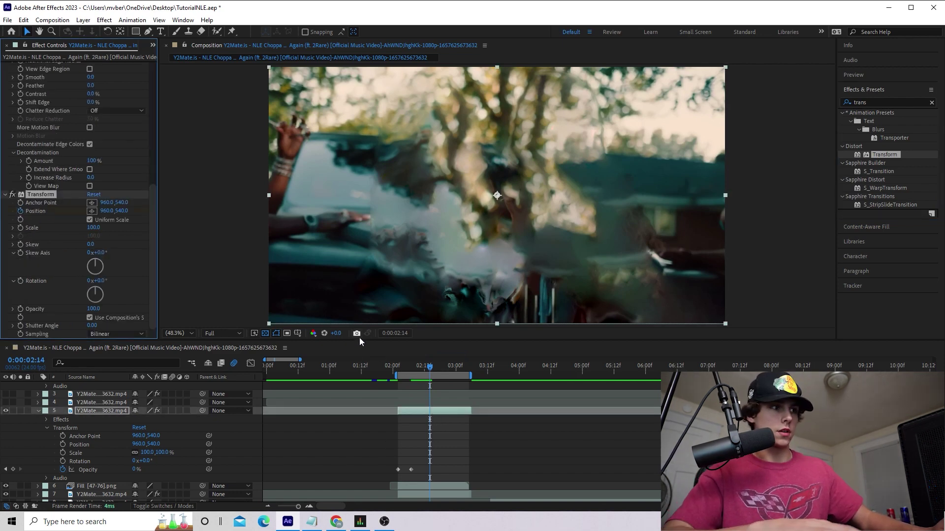
{"action": "key", "text": "Page_Down"}
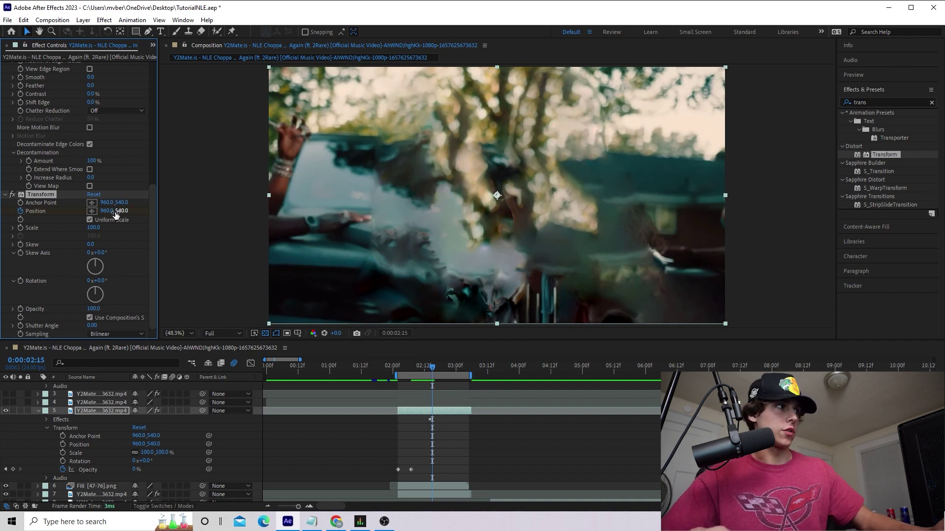
{"action": "left_click_drag", "start_coordinate": [118, 212], "coordinate": [71, 215]}
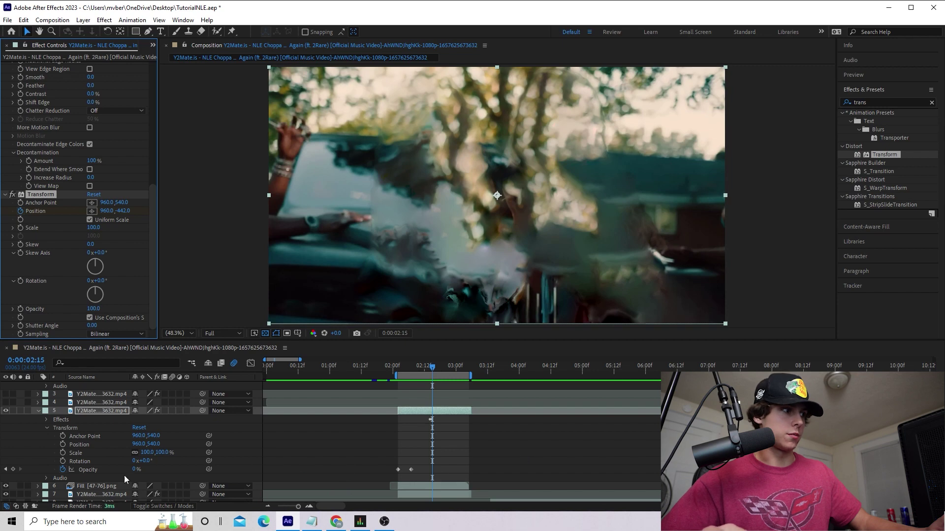
Keyframe the cutout layer's opacity at 0% on 0:00:02:15 and at 100% on 0:00:02:16.
{"action": "left_click", "coordinate": [432, 366]}
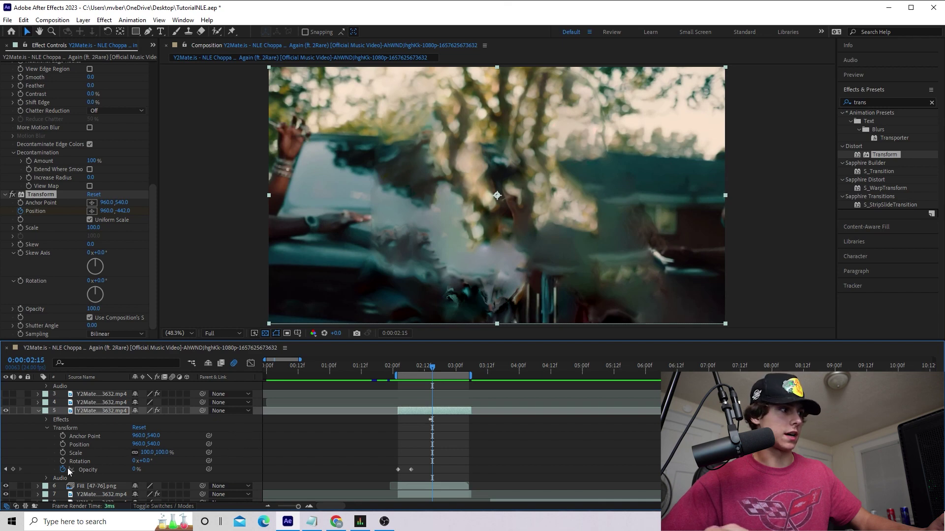
{"action": "left_click", "coordinate": [13, 469]}
{"action": "key", "text": "Page_Down"}
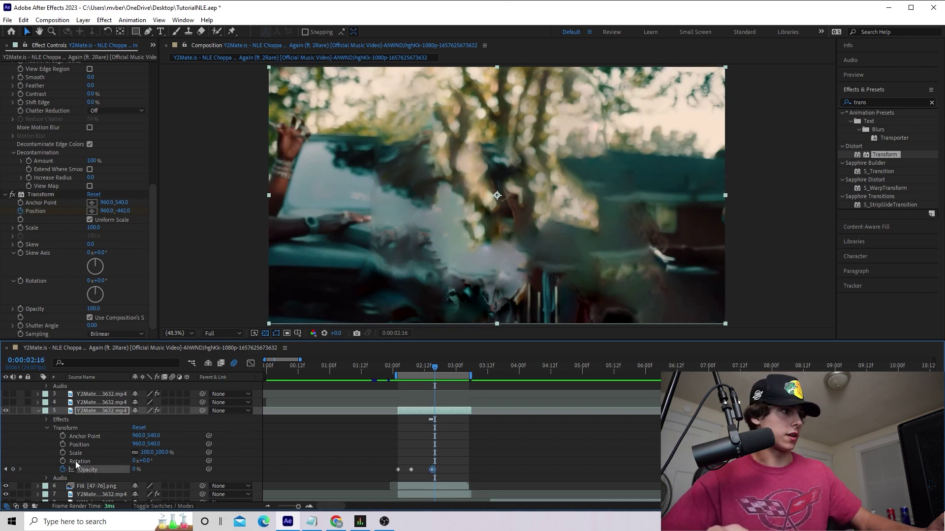
{"action": "left_click", "coordinate": [134, 470]}
{"action": "type", "text": "100"}
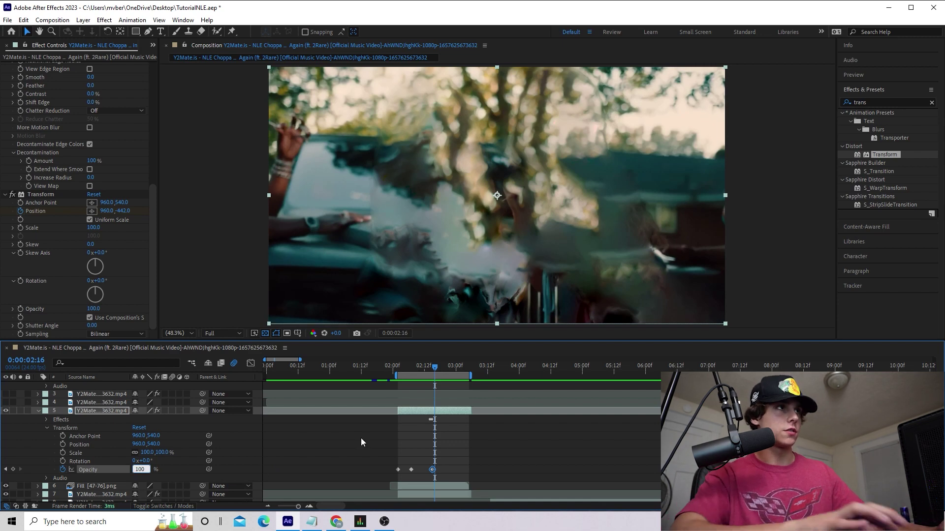
{"action": "key", "text": "Return"}
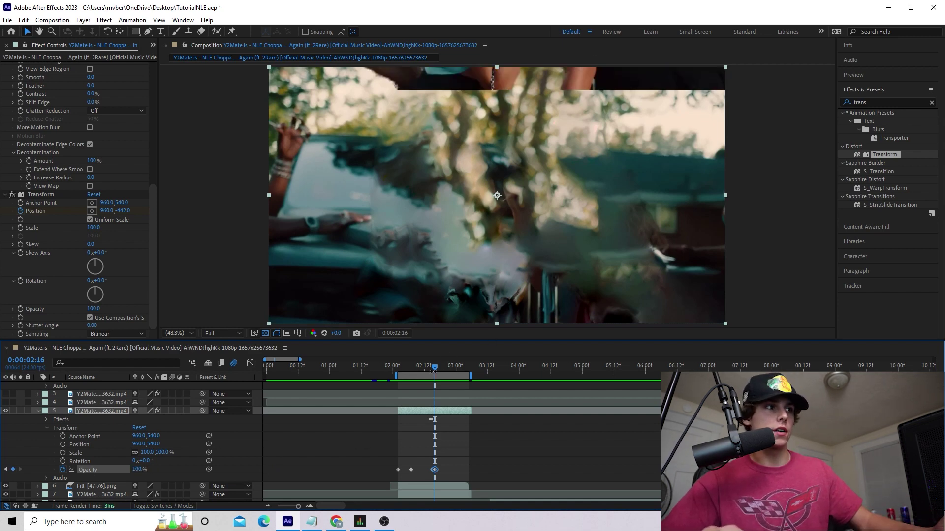
Set the Transform effect's position Y to -664 at 0:00:02:15 and keyframe that same position at 0:00:02:17.
{"action": "left_click_drag", "start_coordinate": [436, 368], "coordinate": [432, 369]}
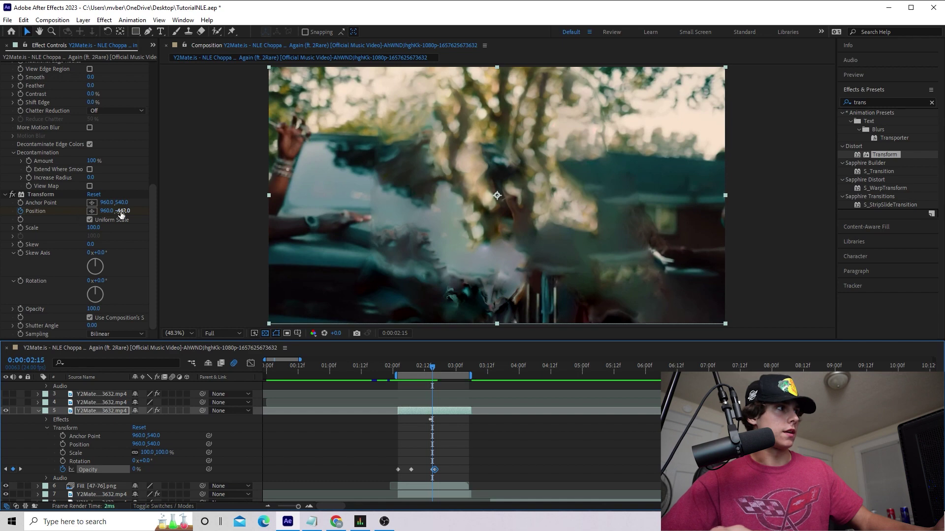
{"action": "left_click_drag", "start_coordinate": [120, 212], "coordinate": [12, 212]}
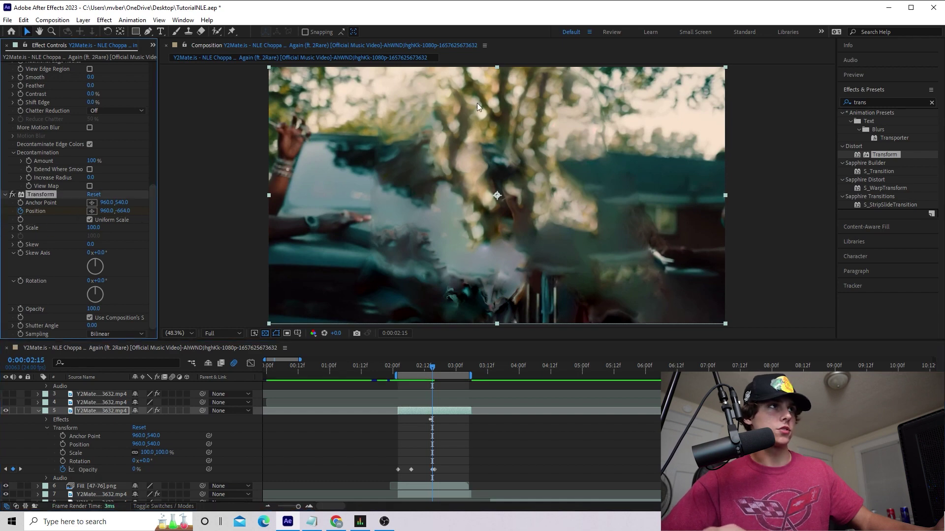
{"action": "key", "text": "Page_Down"}
{"action": "key", "text": "Page_Down"}
{"action": "left_click", "coordinate": [47, 420]}
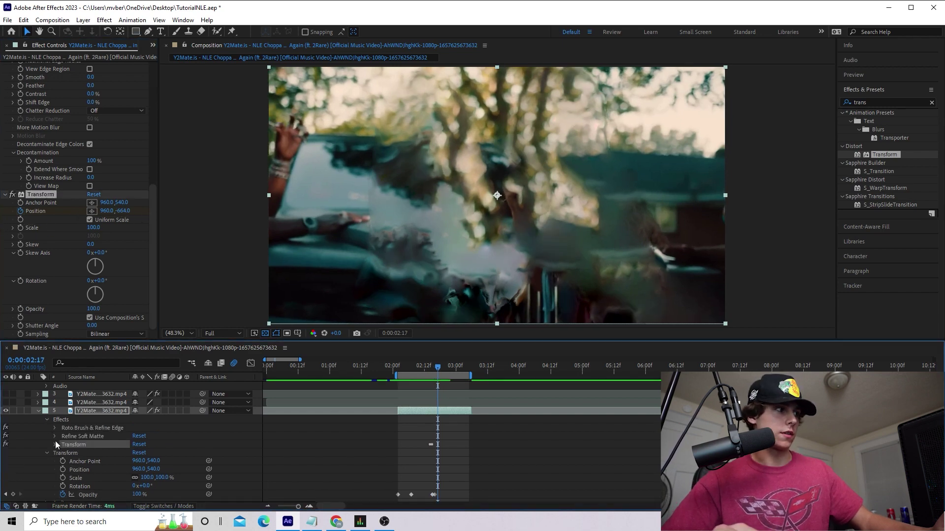
{"action": "left_click", "coordinate": [54, 445]}
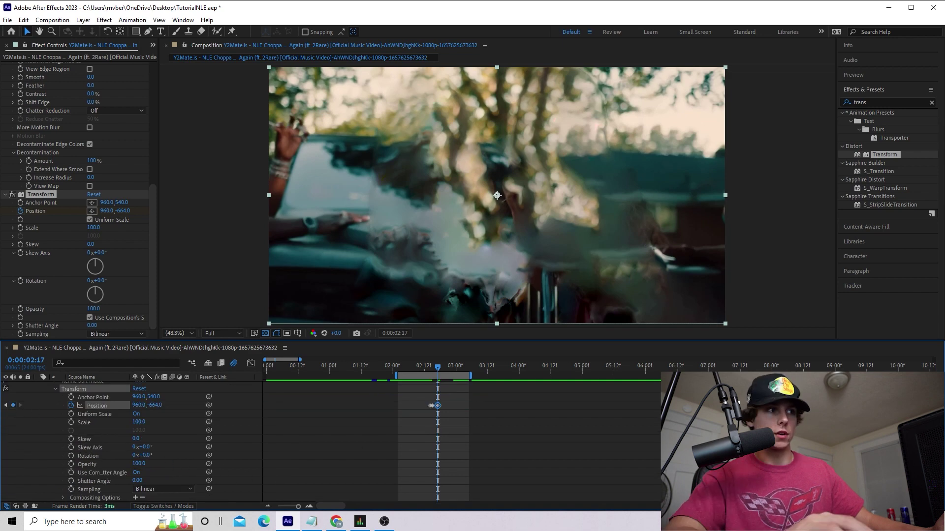
Set the Transform effect's position Y to 540 at 0:00:02:22.
{"action": "key", "text": "Page_Down"}
{"action": "key", "text": "Page_Down"}
{"action": "key", "text": "Page_Down"}
{"action": "key", "text": "Page_Down"}
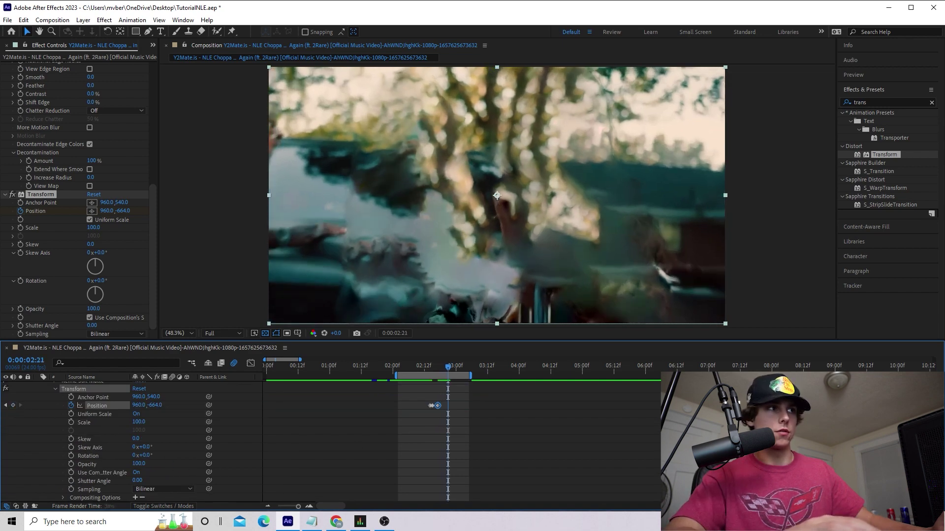
{"action": "key", "text": "Page_Down"}
{"action": "left_click", "coordinate": [123, 211]}
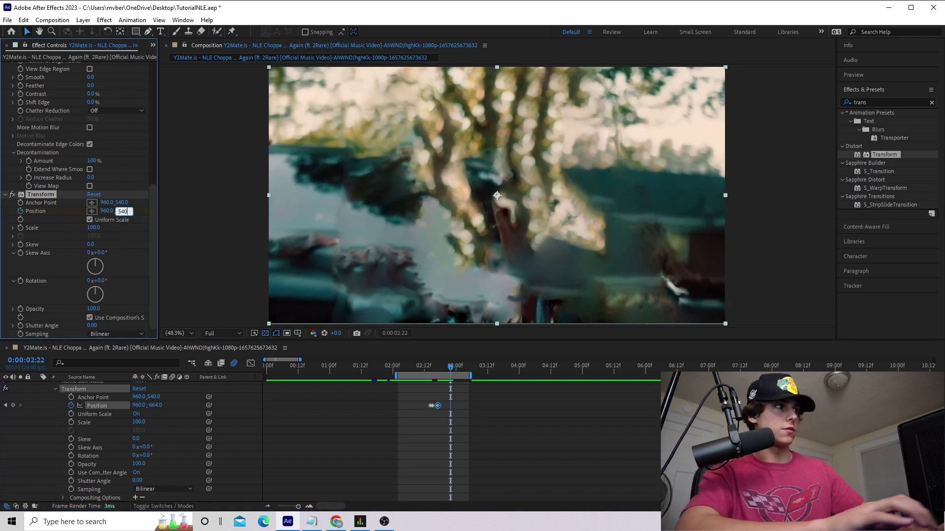
{"action": "type", "text": "540"}
{"action": "key", "text": "Return"}
Enable motion blur on the cutout layer of the women and preview the animation.
{"action": "scroll", "coordinate": [170, 405], "scroll_direction": "up", "scroll_amount": 3}
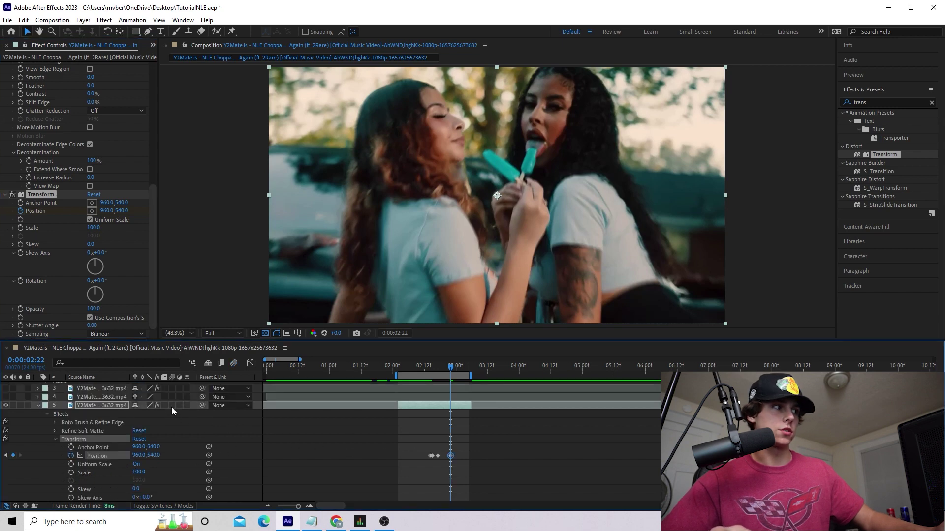
{"action": "left_click", "coordinate": [171, 406]}
{"action": "key", "text": "space"}
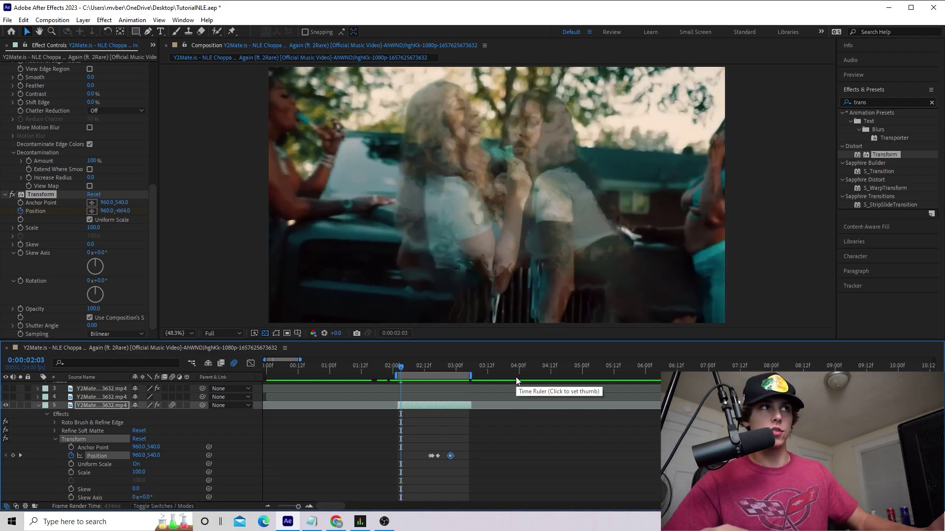
Pre-compose the women's cutout layer, the fill layer and the inverted background copy with all attributes moved.
{"action": "right_click", "coordinate": [478, 439]}
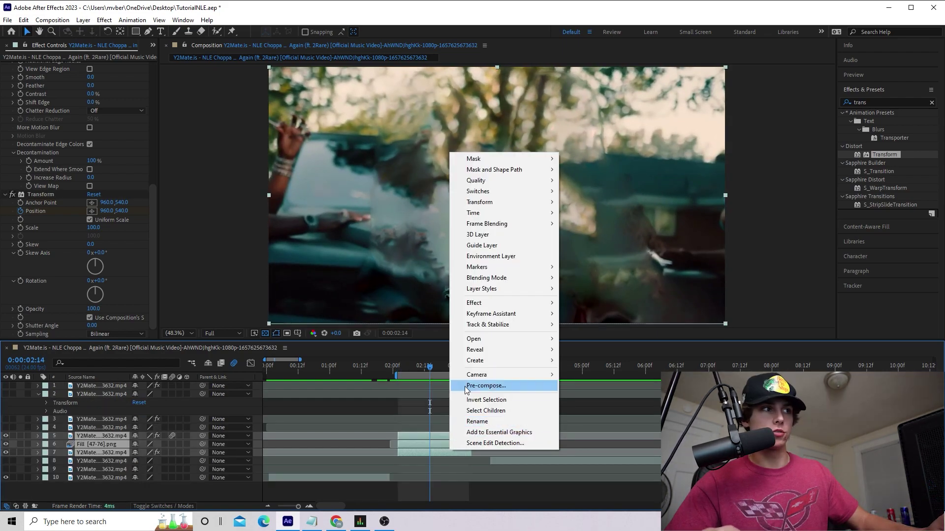
{"action": "left_click", "coordinate": [522, 387]}
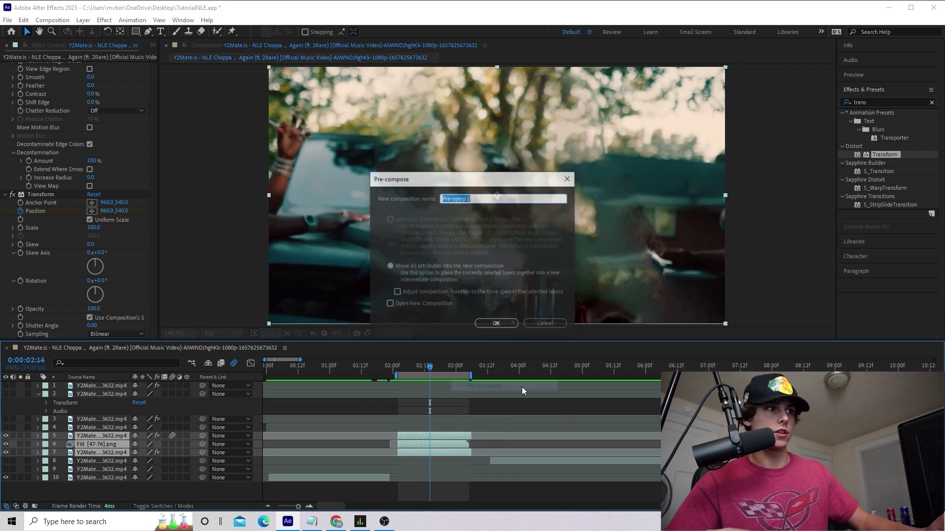
{"action": "left_click", "coordinate": [497, 324]}
Apply the Levels effect to the pre-comp and add a Histogram keyframe at 0:00:02:18.
{"action": "type", "text": "level"}
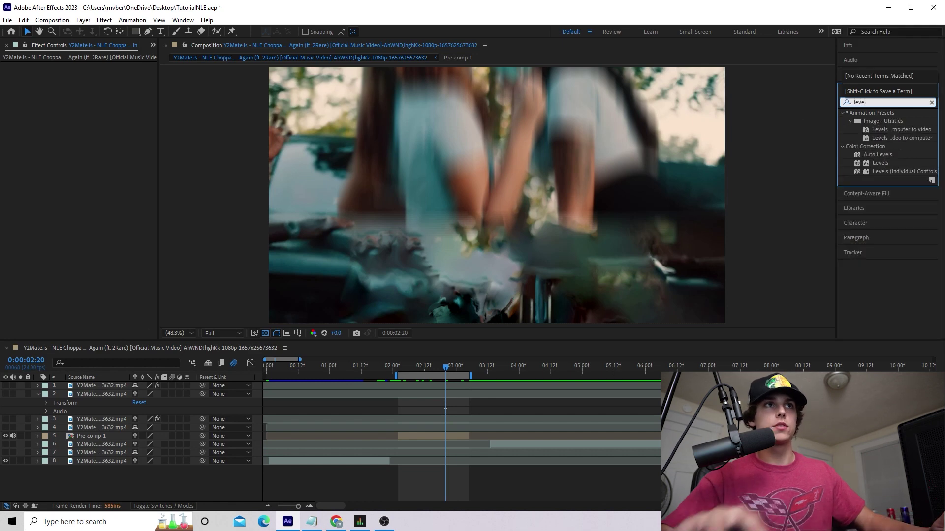
{"action": "left_click_drag", "start_coordinate": [880, 163], "coordinate": [431, 435]}
{"action": "left_click_drag", "start_coordinate": [447, 376], "coordinate": [449, 379]}
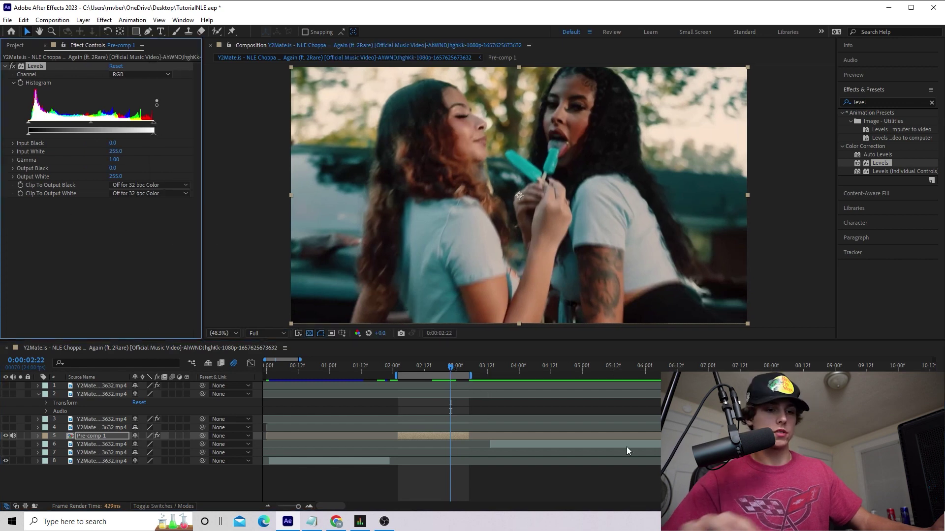
{"action": "key", "text": "Page_Up"}
{"action": "key", "text": "Page_Up"}
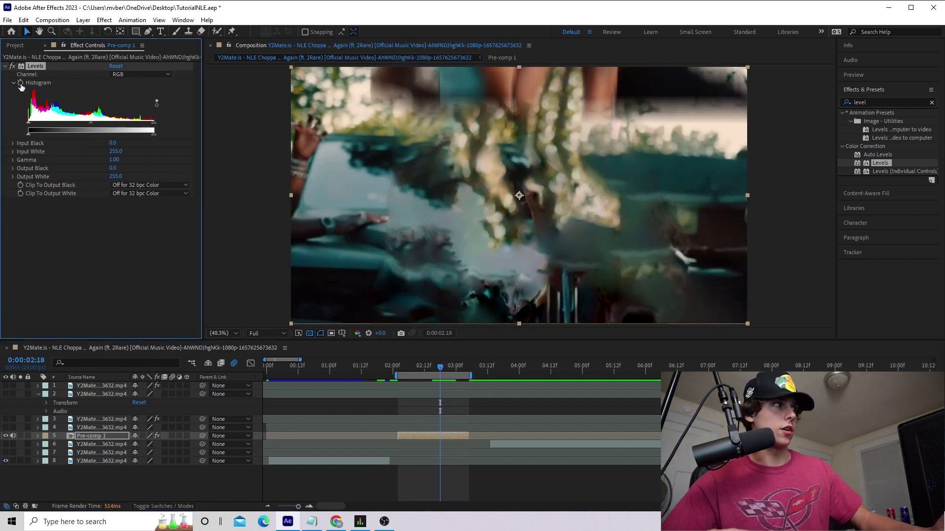
Set the Levels input white to 105 at 0:00:02:22 to create a bright flash.
{"action": "key", "text": "Page_Down"}
{"action": "key", "text": "Page_Down"}
{"action": "key", "text": "Page_Down"}
{"action": "key", "text": "Page_Down"}
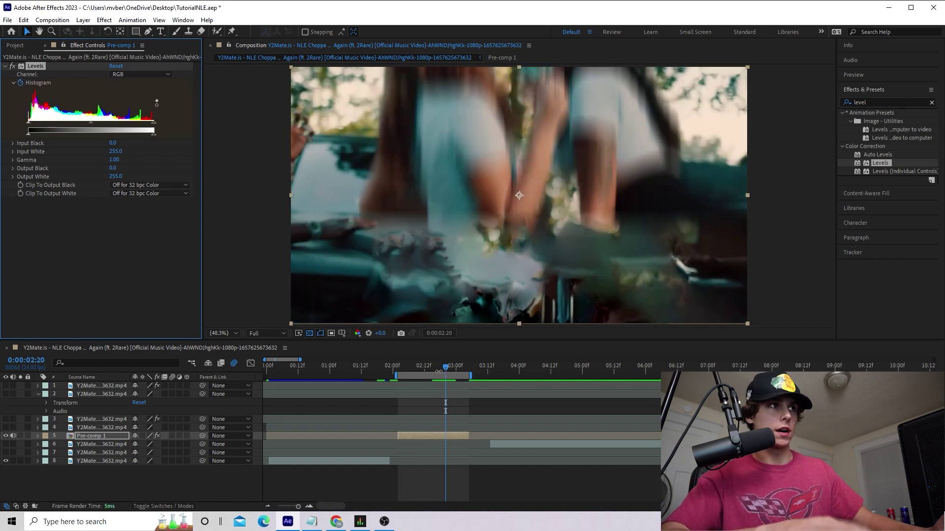
{"action": "left_click_drag", "start_coordinate": [154, 123], "coordinate": [80, 139]}
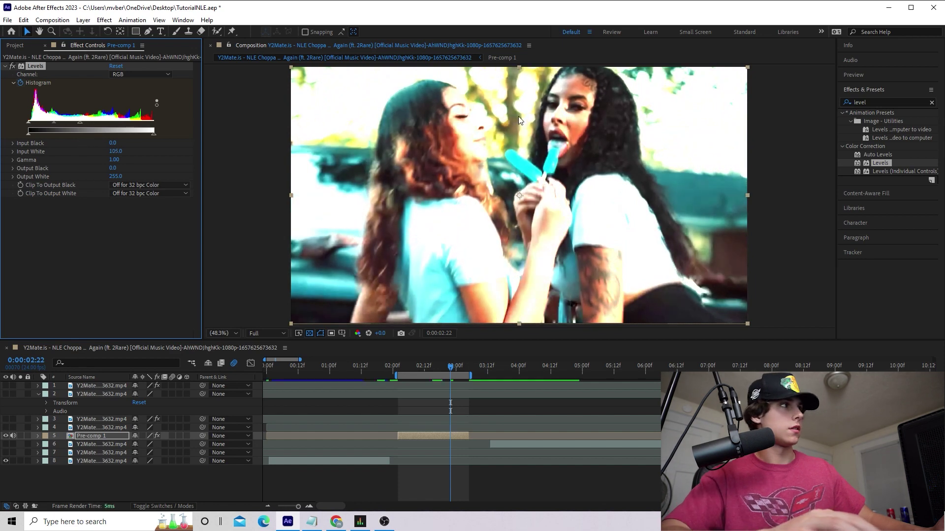
Set the Levels input white to 255 five frames after the flash and preview the result.
{"action": "key", "text": "Page_Down"}
{"action": "key", "text": "Page_Down"}
{"action": "key", "text": "Page_Down"}
{"action": "key", "text": "Page_Down"}
{"action": "key", "text": "Page_Down"}
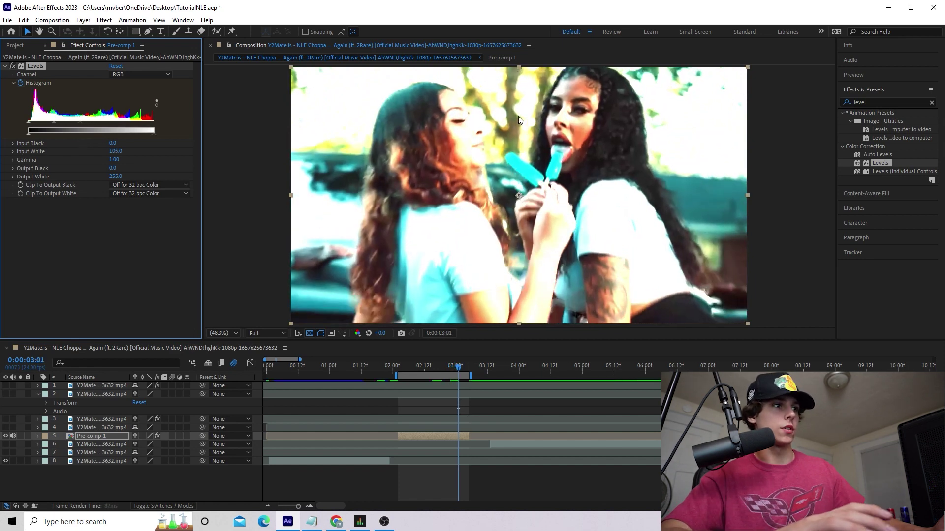
{"action": "left_click_drag", "start_coordinate": [80, 122], "coordinate": [165, 135]}
{"action": "left_click", "coordinate": [648, 347]}
{"action": "key", "text": "space"}
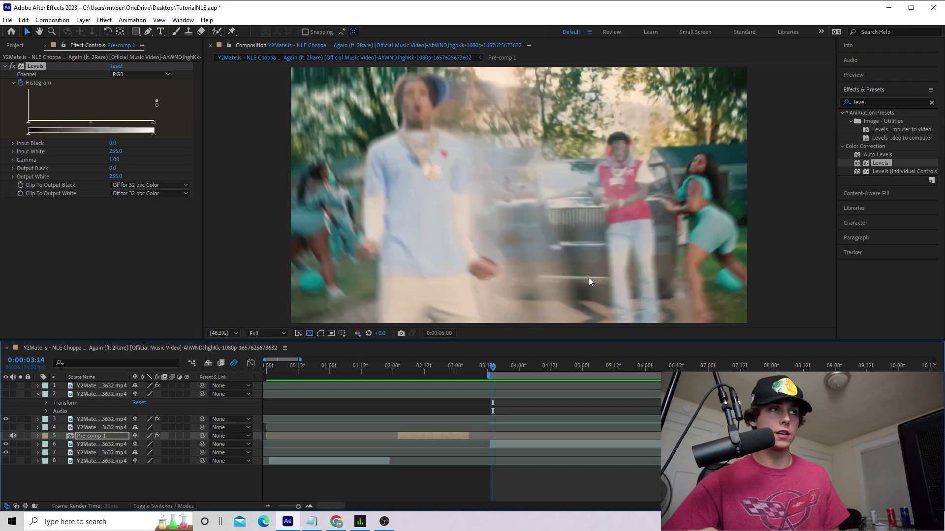
Open the shirtless man's rotoscoped layer at 0:00:06:23, duplicate it, and invert the foreground/background on the lower copy.
{"action": "left_click", "coordinate": [692, 367]}
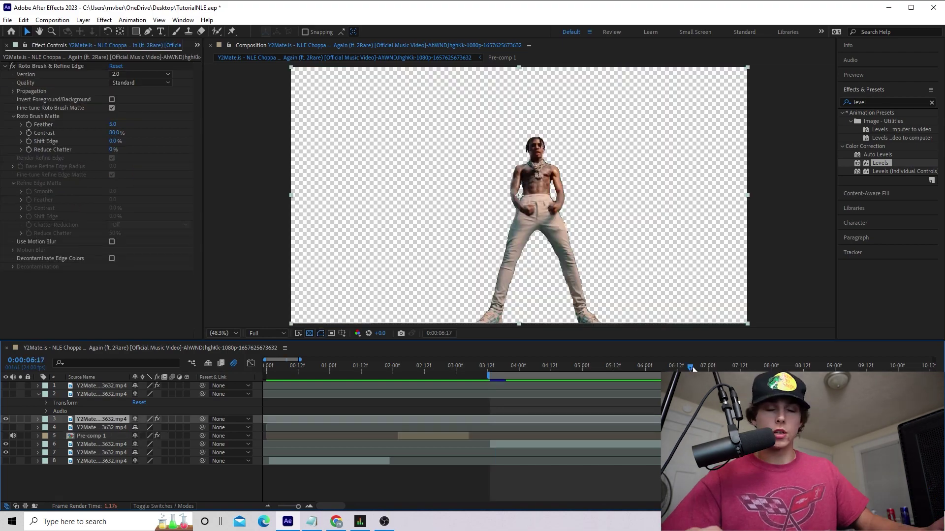
{"action": "mouse_move", "coordinate": [692, 368]}
{"action": "left_mouse_down"}
{"action": "mouse_move", "coordinate": [674, 370]}
{"action": "mouse_move", "coordinate": [722, 367]}
{"action": "mouse_move", "coordinate": [696, 369]}
{"action": "mouse_move", "coordinate": [706, 367]}
{"action": "left_mouse_up"}
{"action": "double_click", "coordinate": [709, 419]}
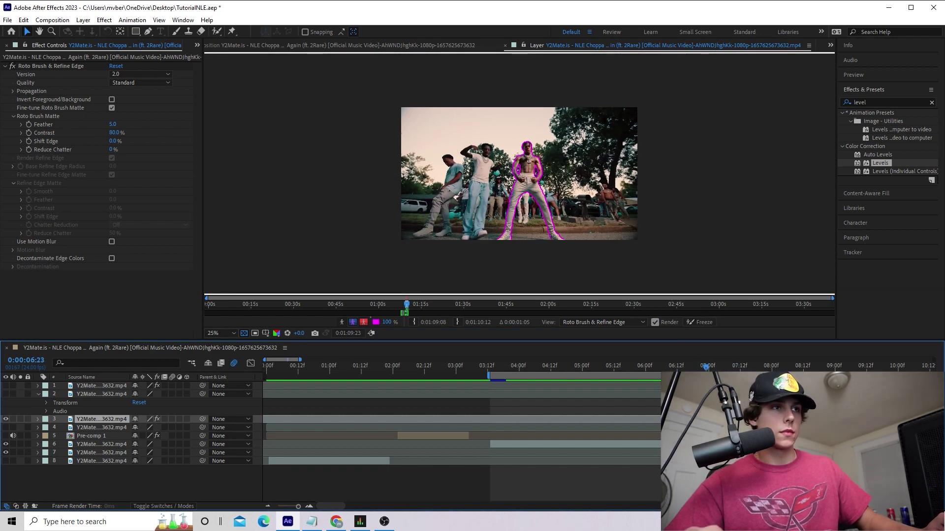
{"action": "key", "text": "ctrl+d"}
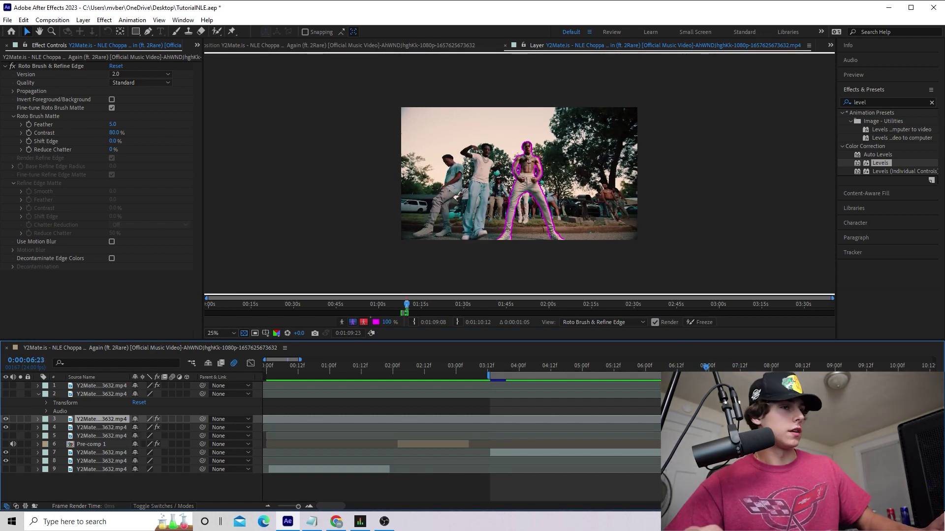
{"action": "key", "text": "ctrl+Down"}
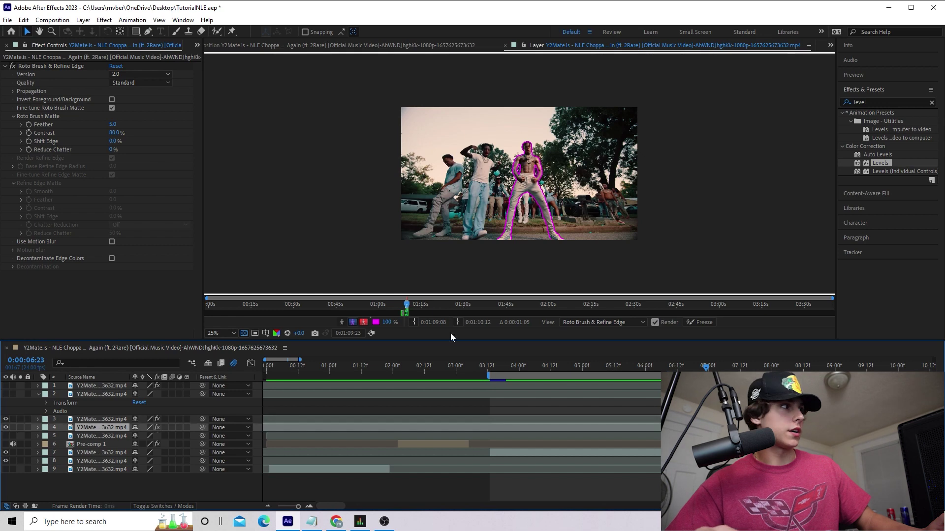
{"action": "left_click", "coordinate": [112, 101]}
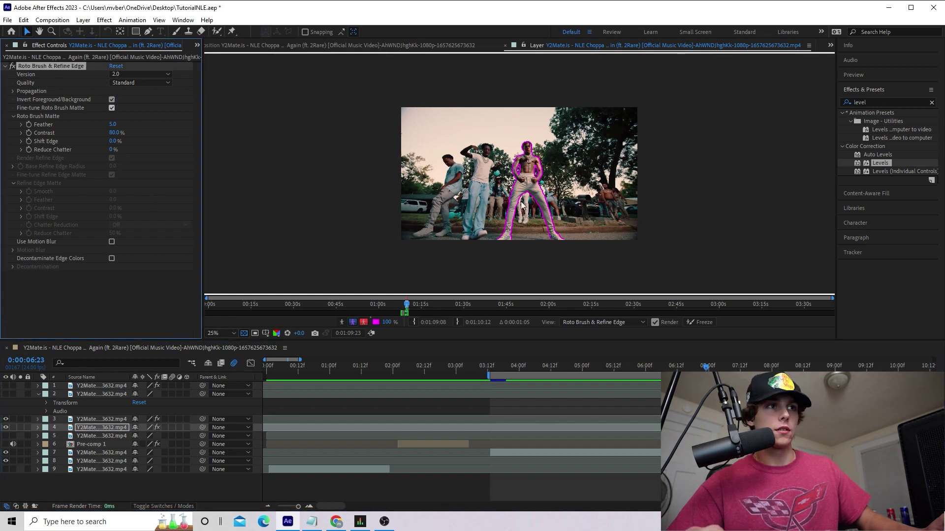
Freeze the Roto Brush propagation for the man's rotoscoped layers and close the layer view.
{"action": "left_click", "coordinate": [101, 420]}
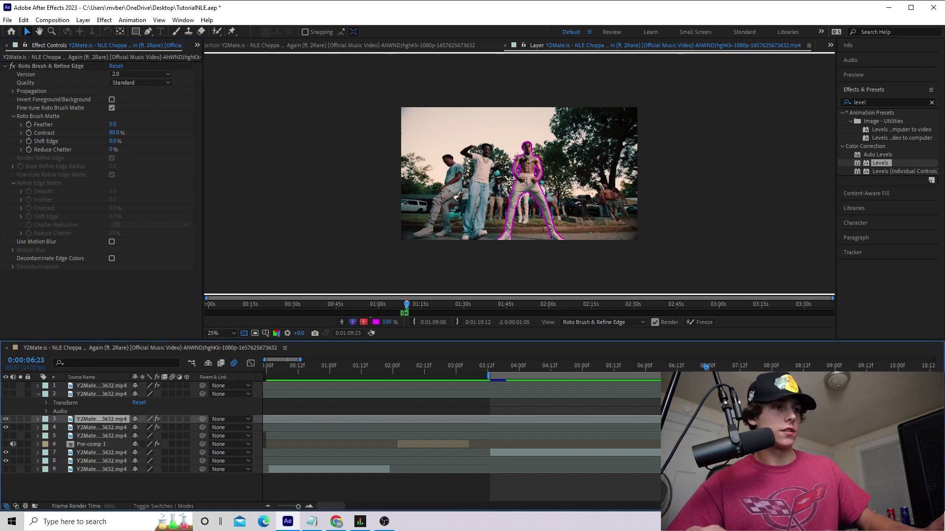
{"action": "key", "text": "ctrl+Down"}
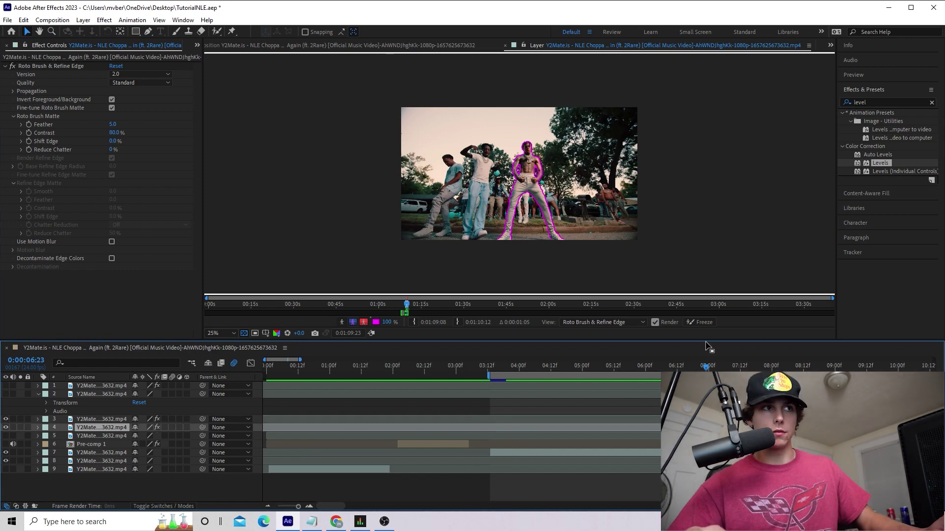
{"action": "left_click", "coordinate": [702, 322]}
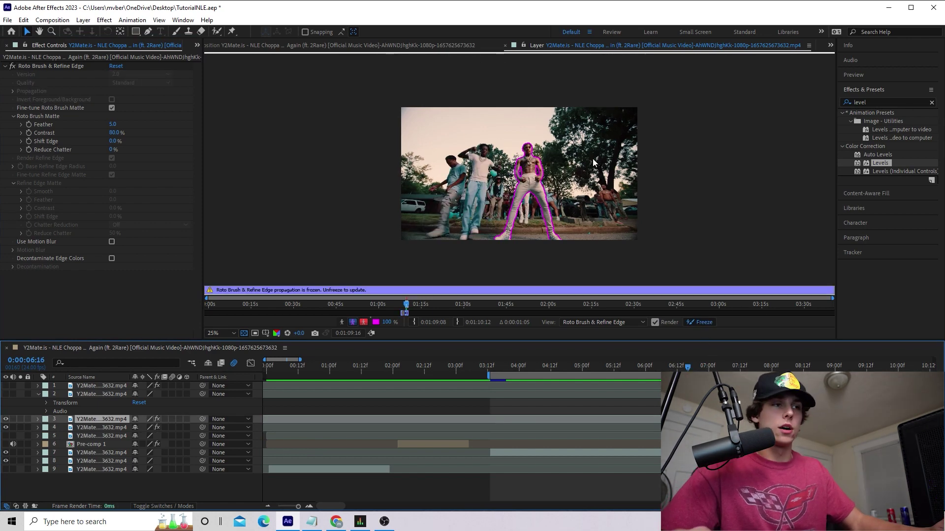
{"action": "left_click", "coordinate": [507, 45]}
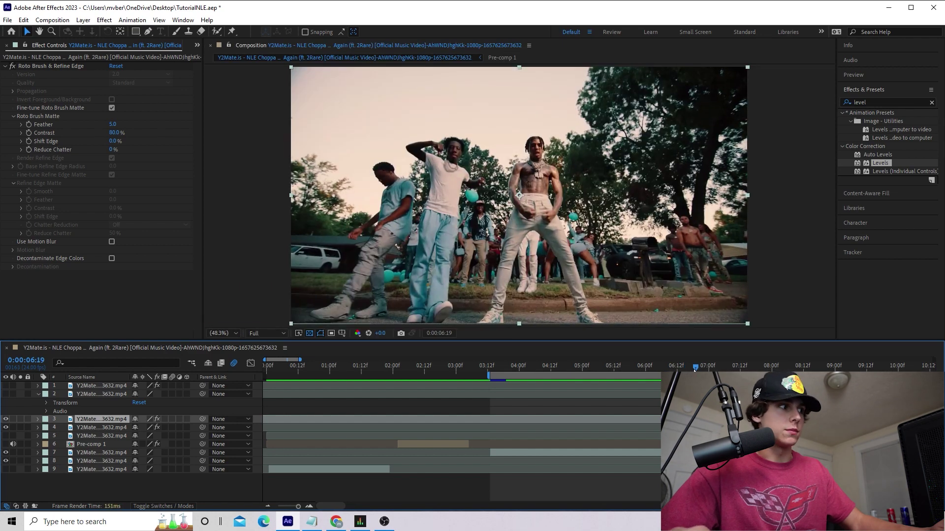
Compare the man's cutout with its inverted copy, leaving the cutout hidden and the inverted background layer visible and selected.
{"action": "left_click", "coordinate": [5, 419]}
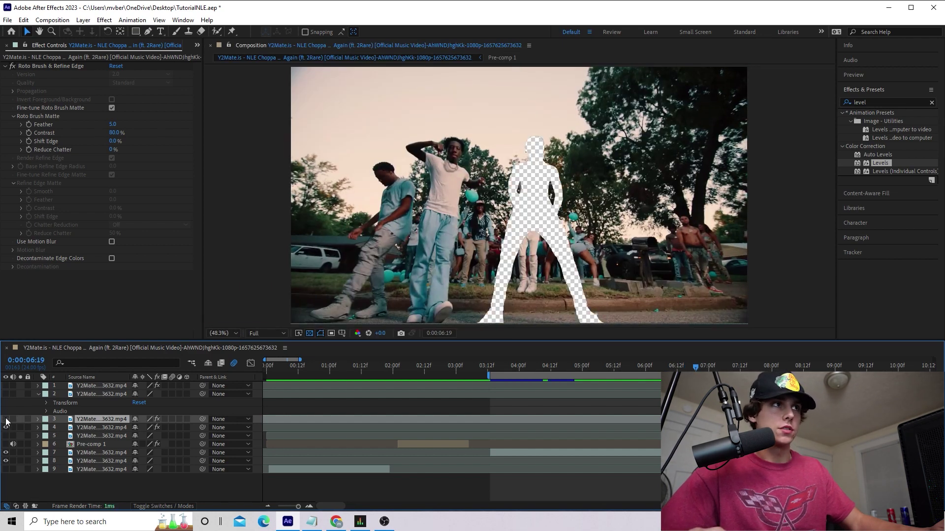
{"action": "left_click", "coordinate": [6, 428]}
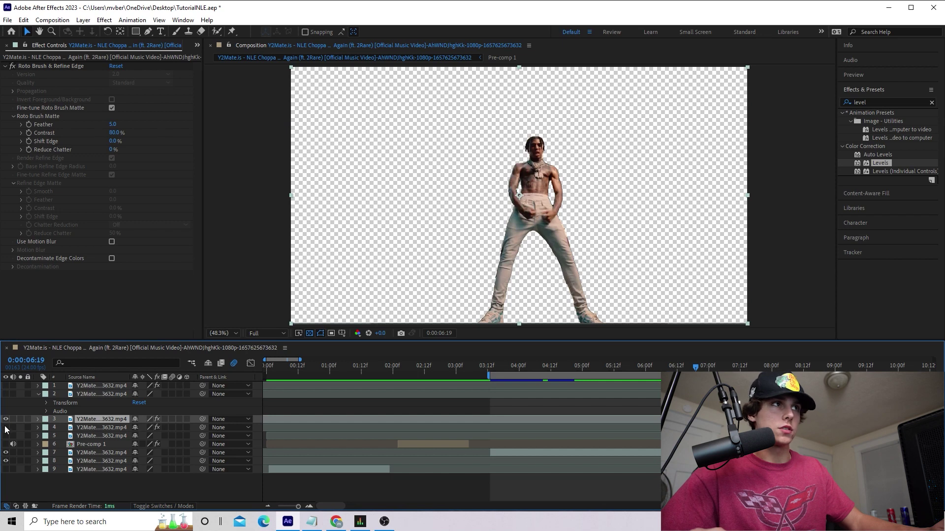
{"action": "left_click", "coordinate": [5, 428]}
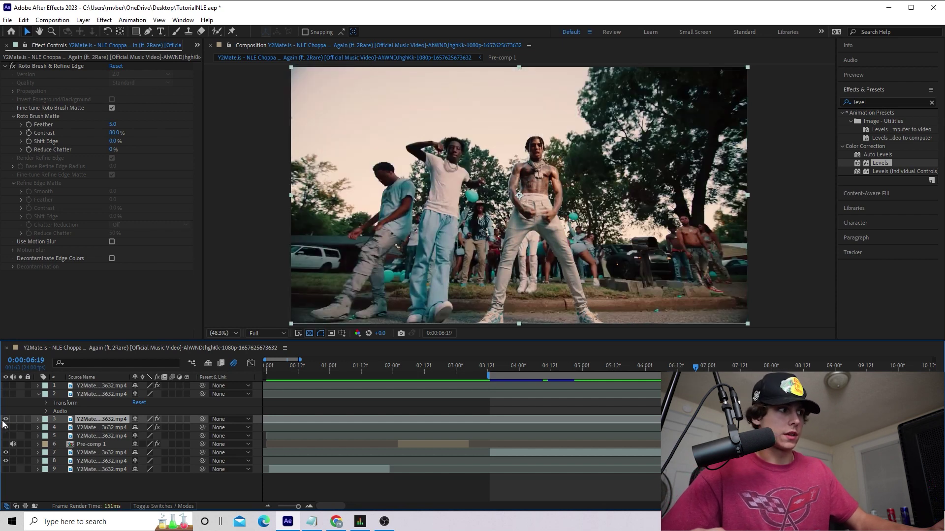
{"action": "left_click", "coordinate": [6, 419]}
{"action": "left_click", "coordinate": [6, 428]}
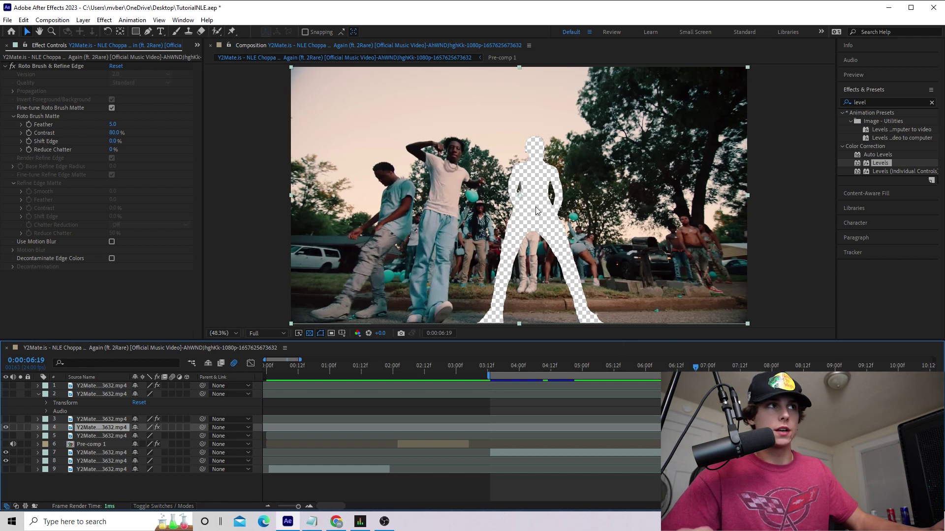
{"action": "left_click", "coordinate": [310, 333]}
{"action": "left_click", "coordinate": [309, 334]}
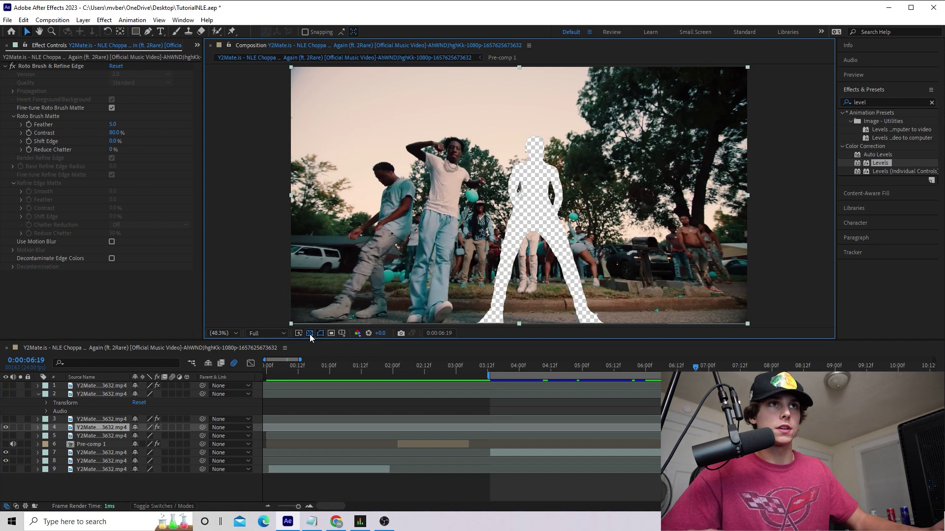
Generate a Content-Aware Fill layer for the inverted background using the Surface method, Strong lighting correction and the Work Area range.
{"action": "left_click", "coordinate": [880, 194]}
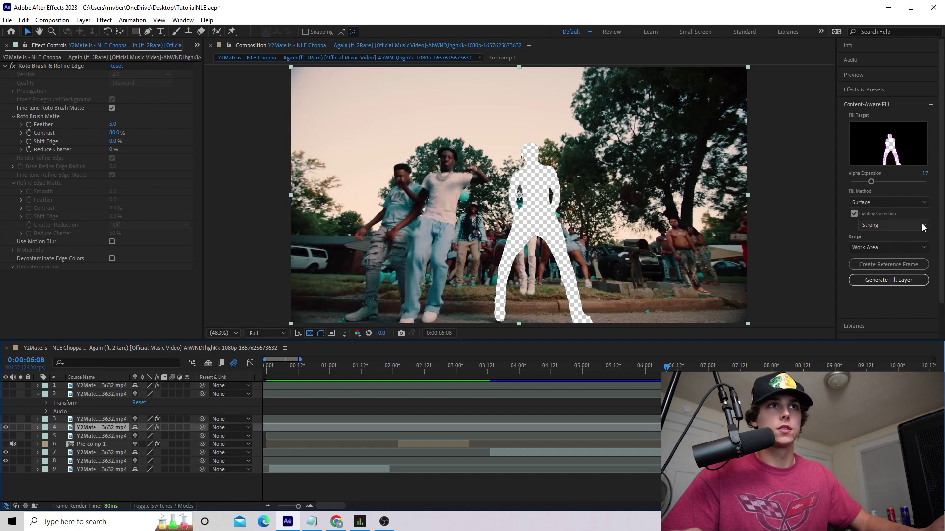
{"action": "left_click", "coordinate": [889, 280]}
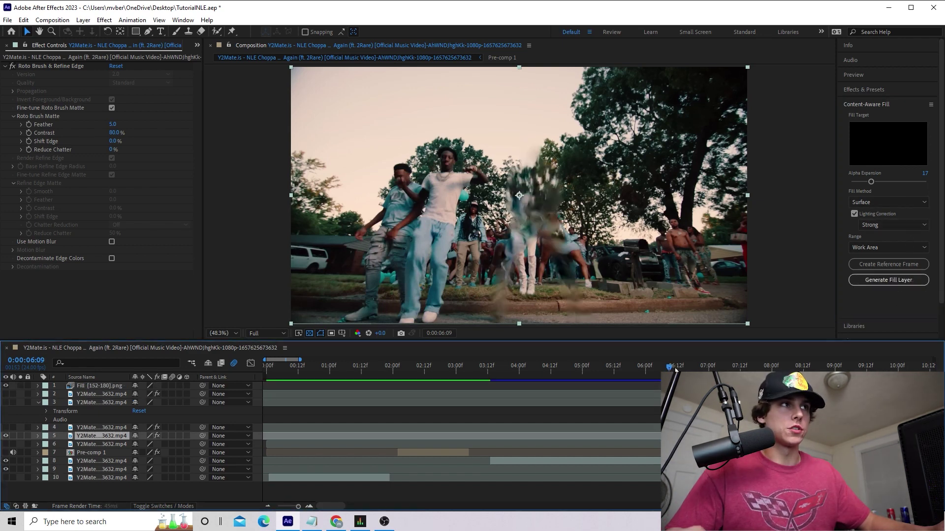
{"action": "left_click_drag", "start_coordinate": [690, 367], "coordinate": [666, 367]}
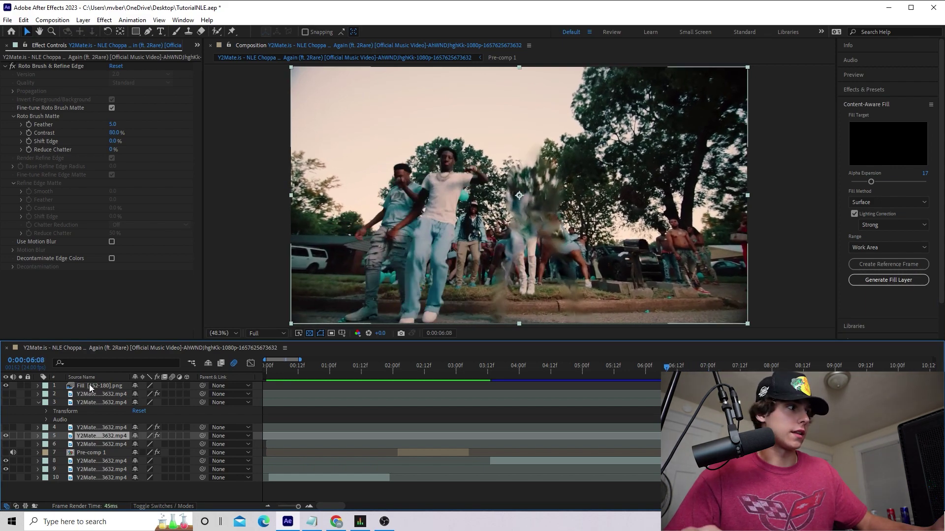
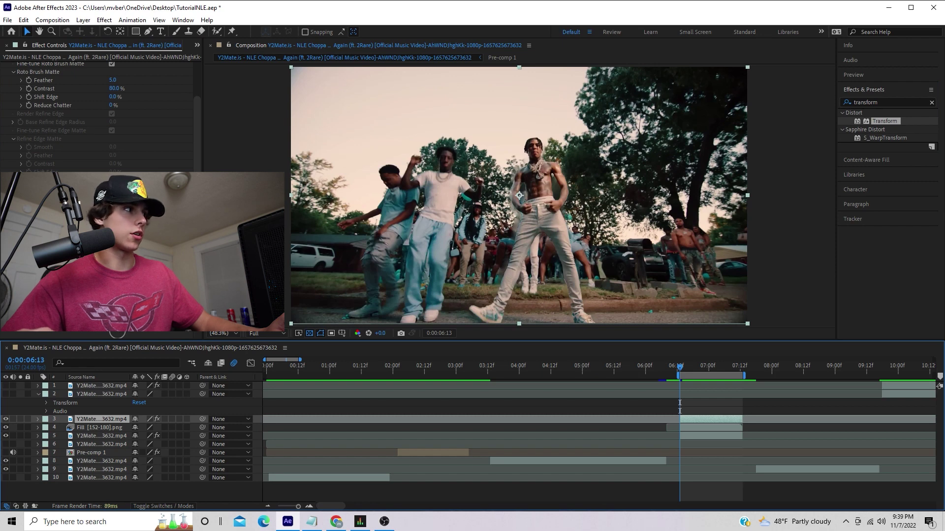
Keyframe the cutout's Transform effect to position 520, 620 and scale 156 at 0:00:06:19, and position 1214, 595 and scale 131 at 0:00:07:04.
{"action": "key", "text": "F3"}
{"action": "left_click_drag", "start_coordinate": [680, 369], "coordinate": [696, 371]}
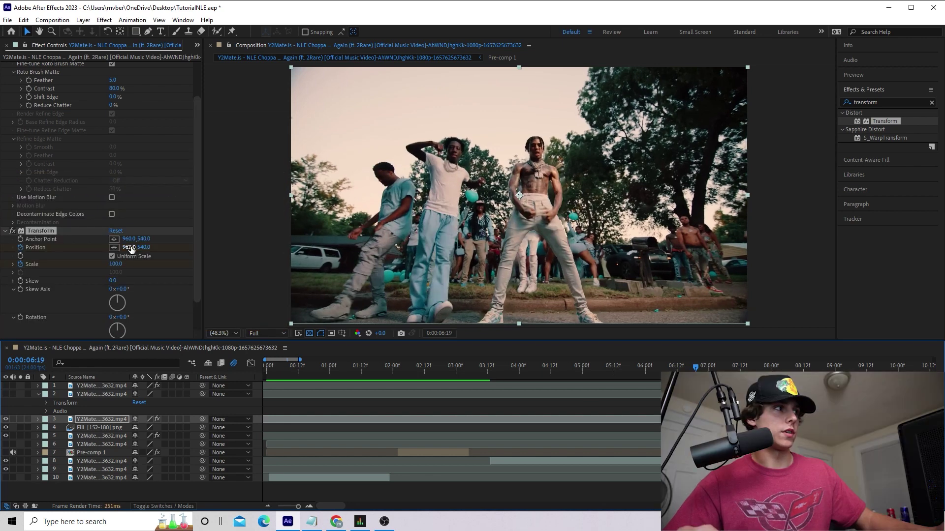
{"action": "left_click_drag", "start_coordinate": [129, 247], "coordinate": [41, 275]}
{"action": "left_click_drag", "start_coordinate": [116, 266], "coordinate": [47, 249]}
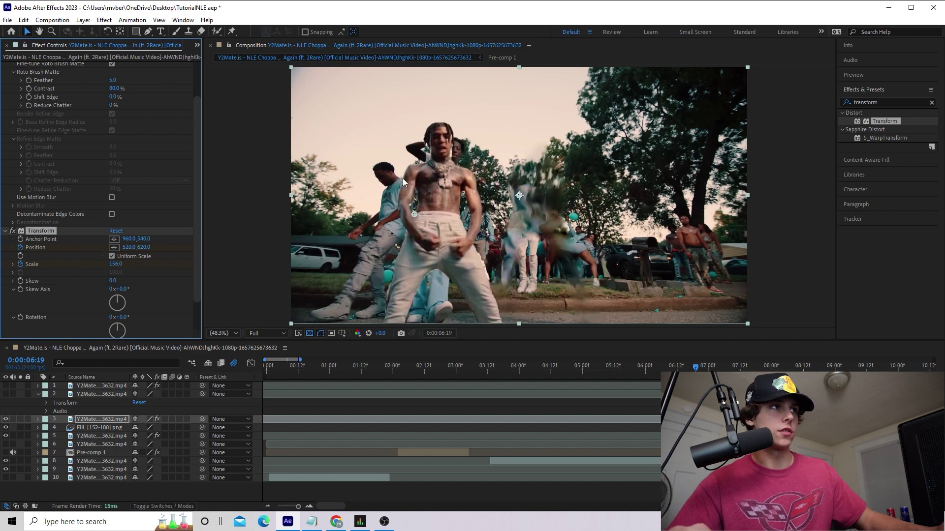
{"action": "left_click_drag", "start_coordinate": [695, 369], "coordinate": [719, 373]}
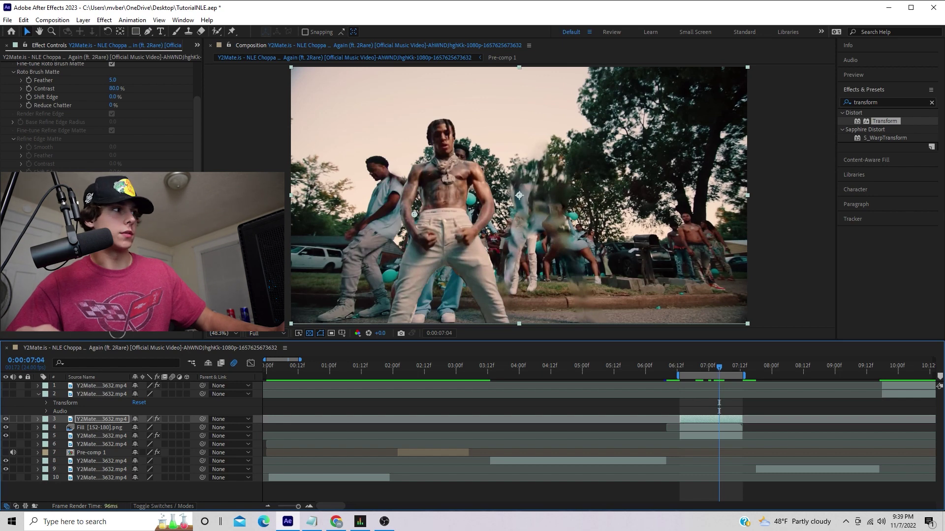
{"action": "left_click_drag", "start_coordinate": [113, 250], "coordinate": [143, 250]}
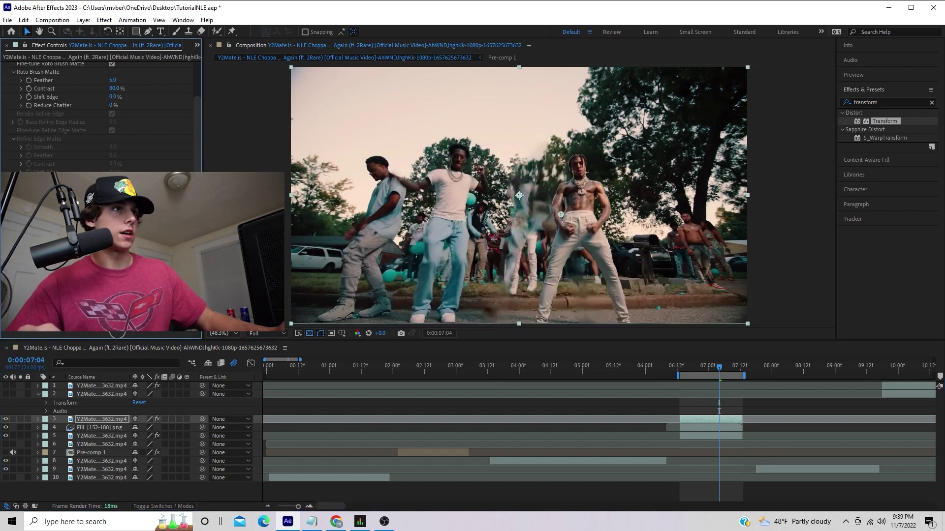
At 0:00:07:11, set the cutout's Transform effect to position 960, 540 and scale 100.
{"action": "left_click", "coordinate": [731, 372]}
{"action": "left_click_drag", "start_coordinate": [731, 372], "coordinate": [737, 374]}
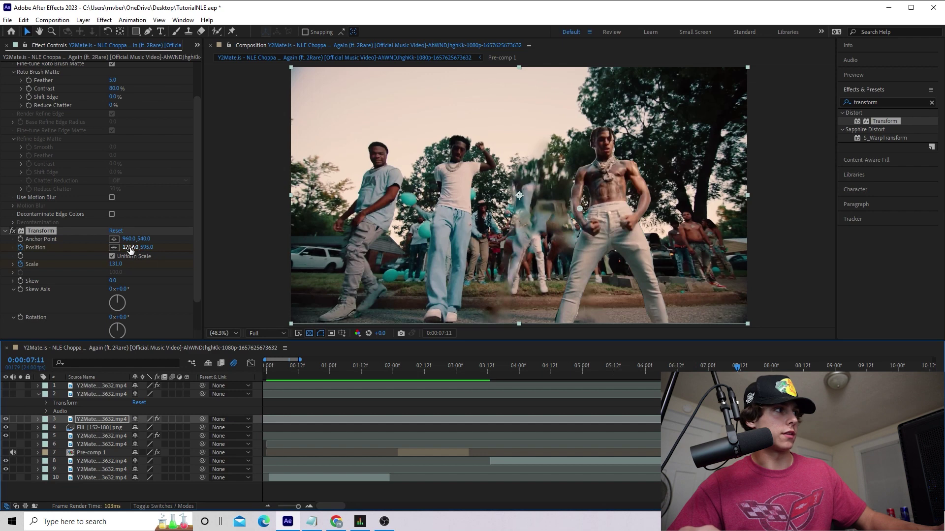
{"action": "left_click", "coordinate": [130, 247]}
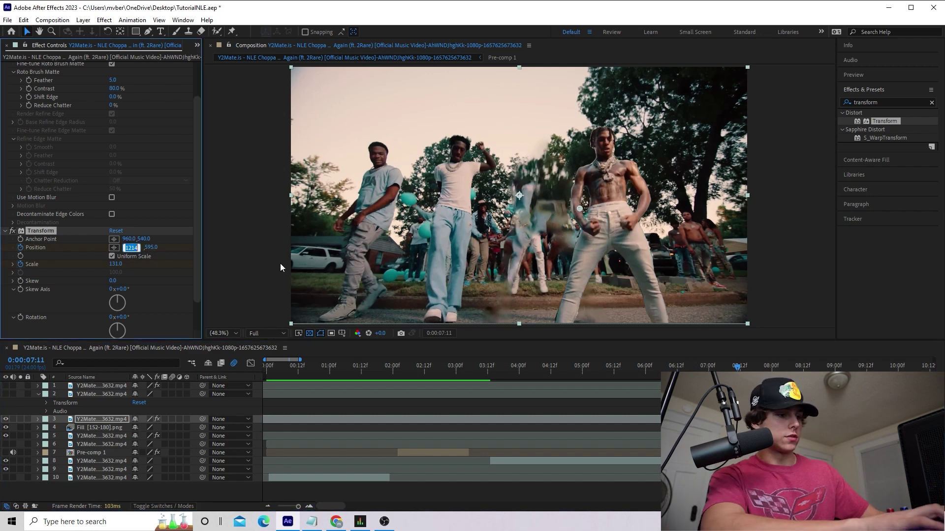
{"action": "type", "text": "960"}
{"action": "key", "text": "Return"}
{"action": "left_click", "coordinate": [144, 248]}
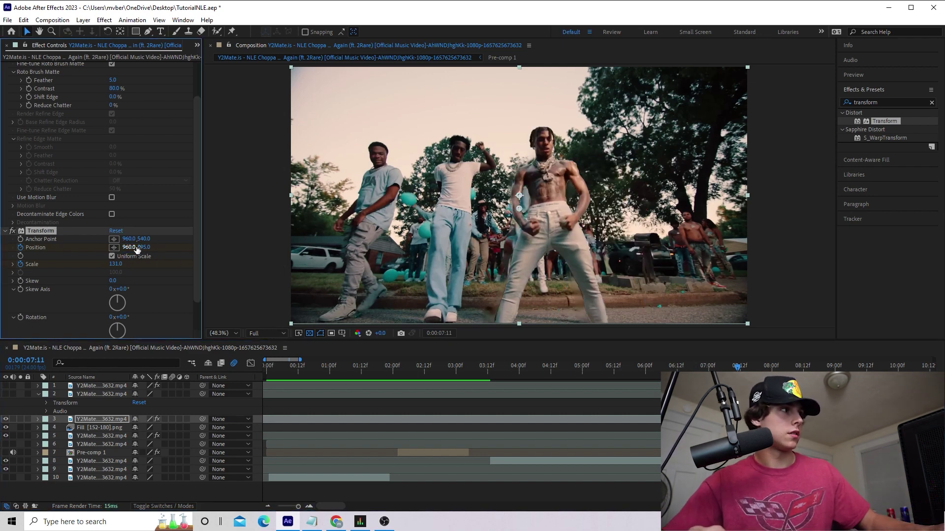
{"action": "type", "text": "540"}
{"action": "key", "text": "Return"}
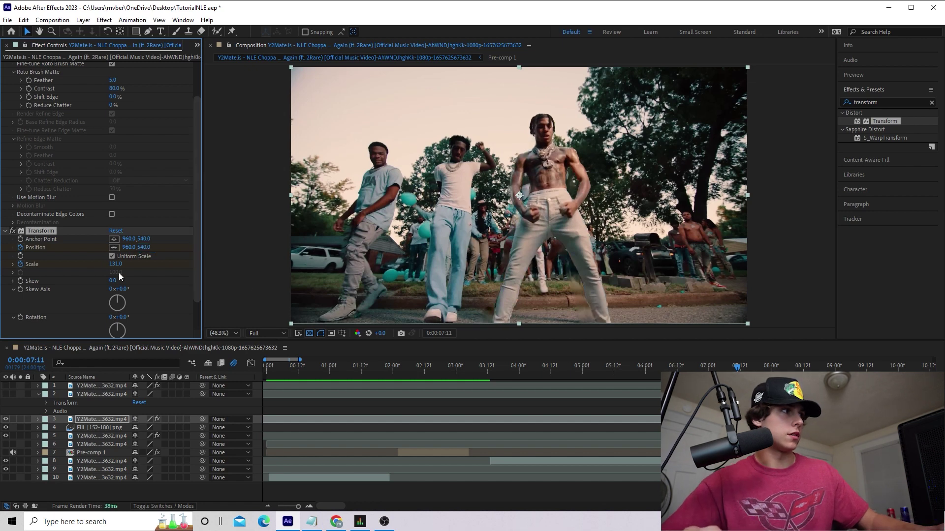
{"action": "left_click", "coordinate": [115, 264]}
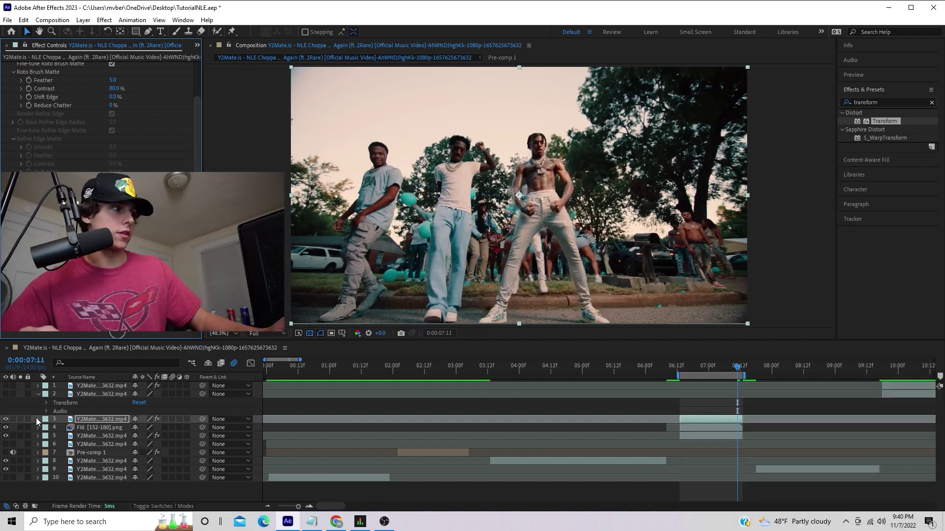
Apply Easy Ease to all Position and Scale keyframes of the cutout's Transform effect.
{"action": "left_click", "coordinate": [38, 419]}
{"action": "left_click", "coordinate": [46, 428]}
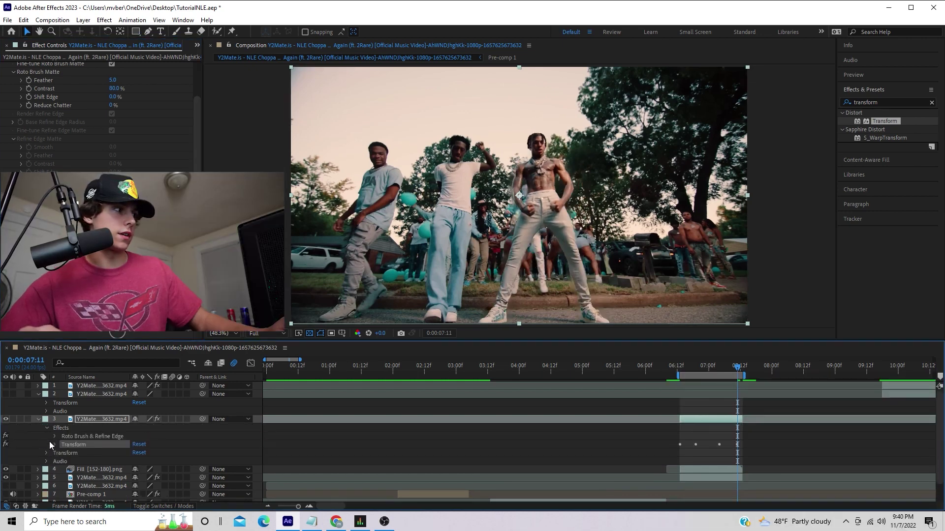
{"action": "left_click", "coordinate": [54, 444]}
{"action": "scroll", "coordinate": [674, 494], "scroll_direction": "down", "scroll_amount": 2}
{"action": "left_click_drag", "start_coordinate": [812, 401], "coordinate": [622, 438]}
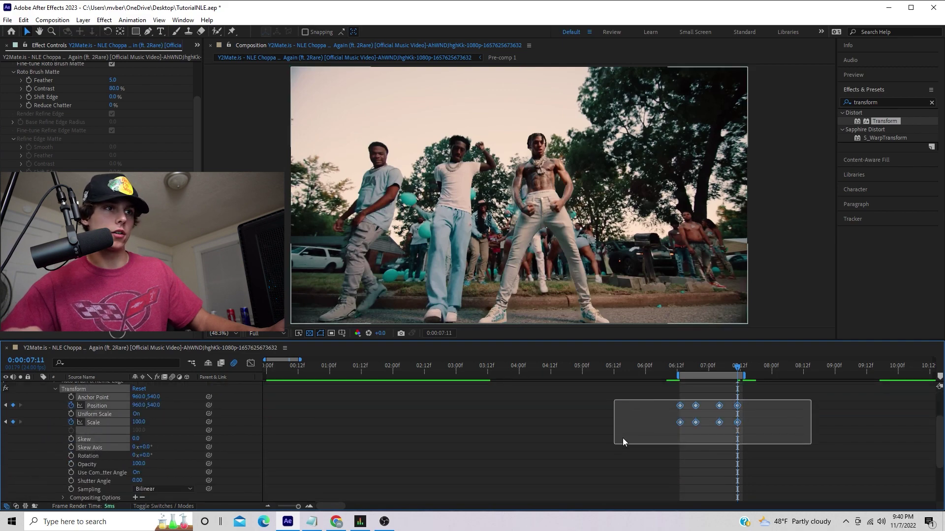
{"action": "right_click", "coordinate": [697, 426]}
{"action": "mouse_move", "coordinate": [750, 419]}
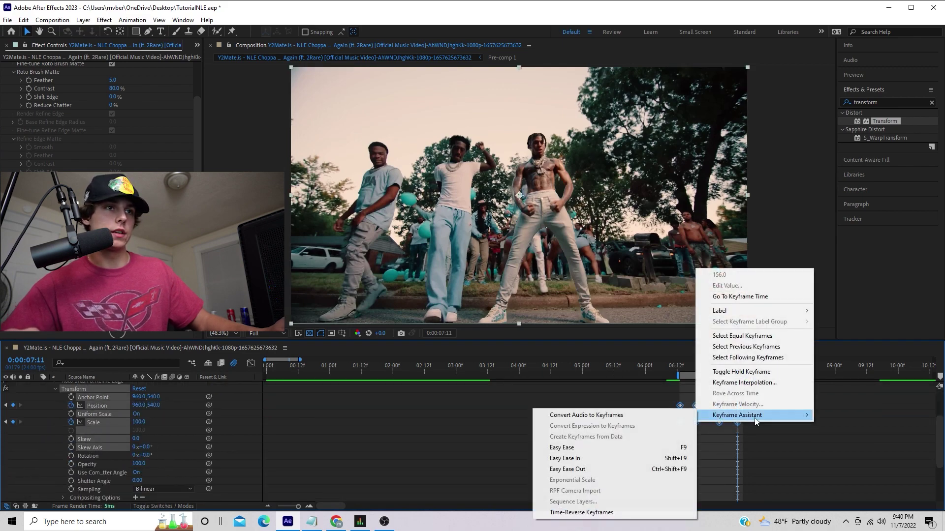
{"action": "left_click", "coordinate": [641, 448]}
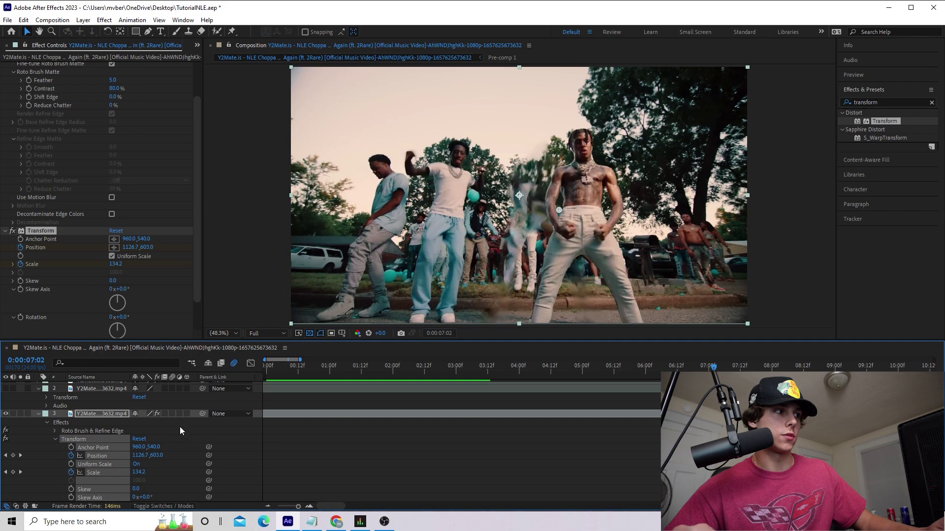
Enable motion blur on the man's cutout layer and preview the movement.
{"action": "left_click", "coordinate": [170, 414]}
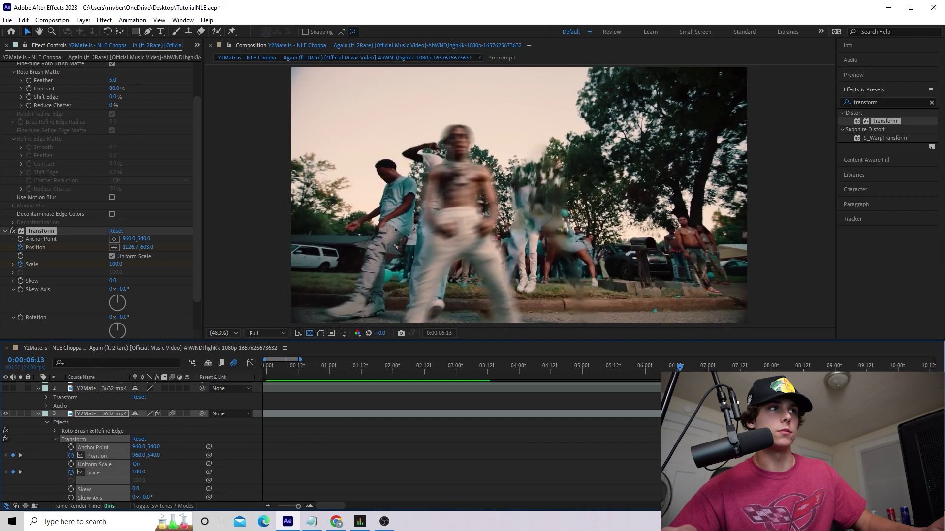
{"action": "key", "text": "space"}
{"action": "key", "text": "space"}
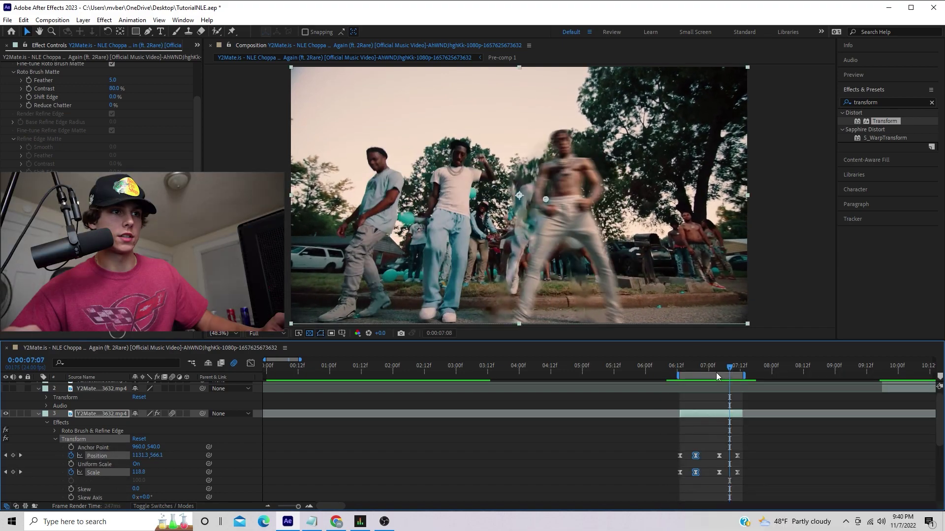
Copy the Position and Scale keyframes from 0:00:06:19 to 0:00:06:21, and select the pair at 0:00:07:04.
{"action": "left_click_drag", "start_coordinate": [716, 373], "coordinate": [697, 381]}
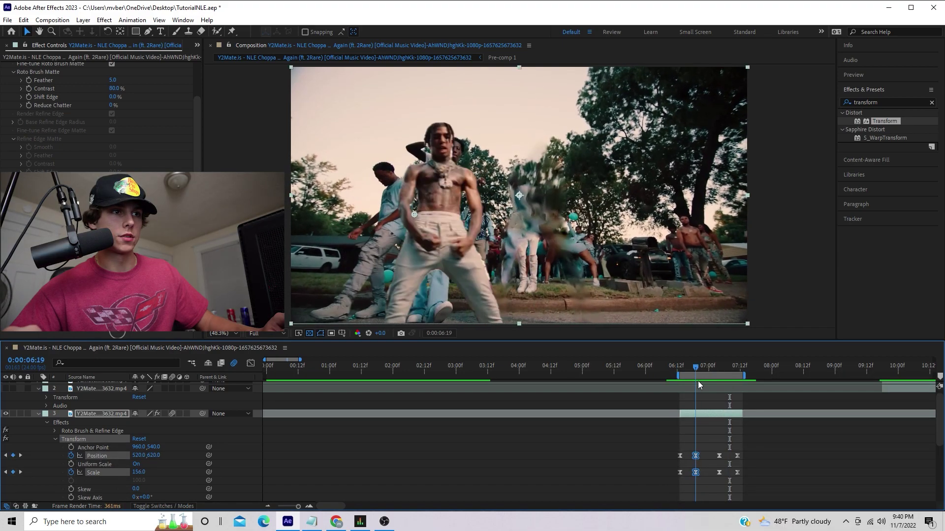
{"action": "key", "text": "Page_Down"}
{"action": "key", "text": "Page_Down"}
{"action": "key", "text": "ctrl+v"}
{"action": "key", "text": "space"}
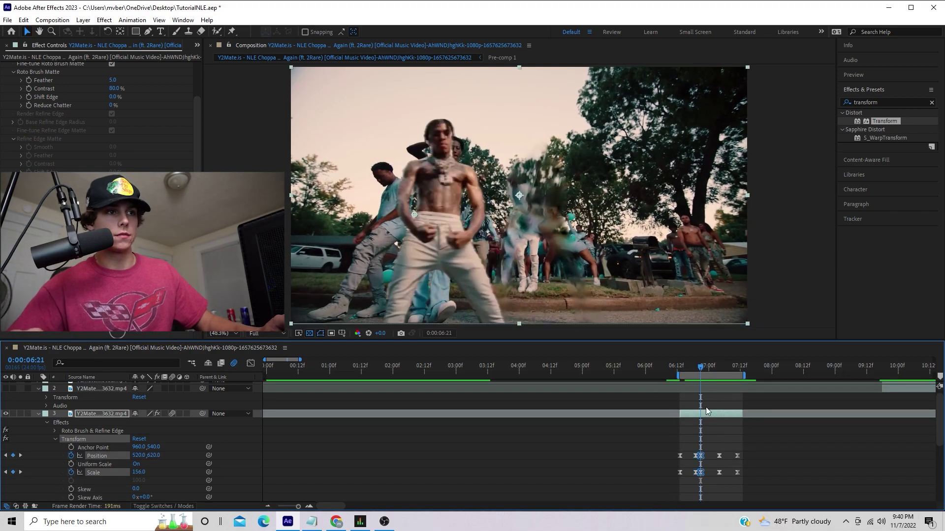
{"action": "left_click_drag", "start_coordinate": [698, 369], "coordinate": [720, 380]}
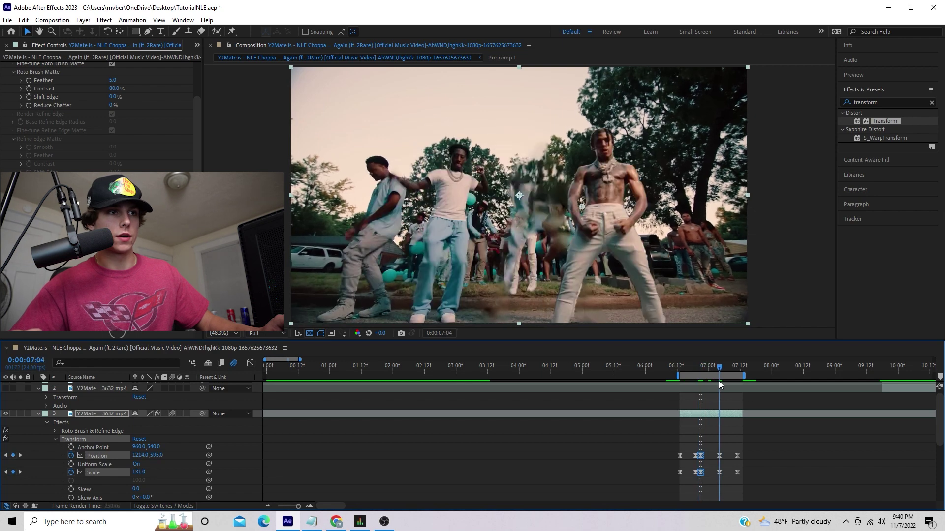
{"action": "left_click_drag", "start_coordinate": [718, 489], "coordinate": [733, 439]}
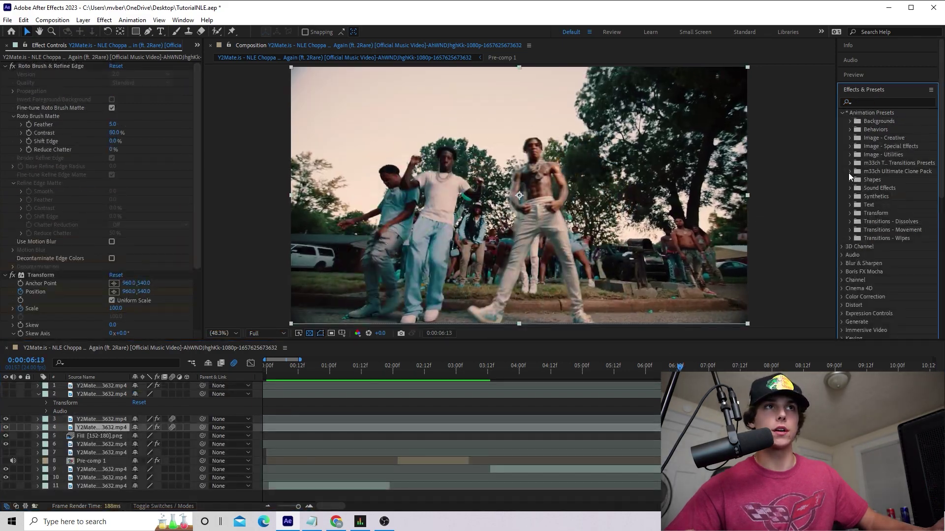
Apply a preset from the m33ch Ultimate Clone Pack to the lower of the two animated cutout layers.
{"action": "left_click", "coordinate": [850, 171]}
{"action": "mouse_move", "coordinate": [880, 180]}
{"action": "left_mouse_down"}
{"action": "mouse_move", "coordinate": [712, 335]}
{"action": "mouse_move", "coordinate": [699, 426]}
{"action": "left_mouse_up"}
{"action": "left_click_drag", "start_coordinate": [493, 427], "coordinate": [492, 427]}
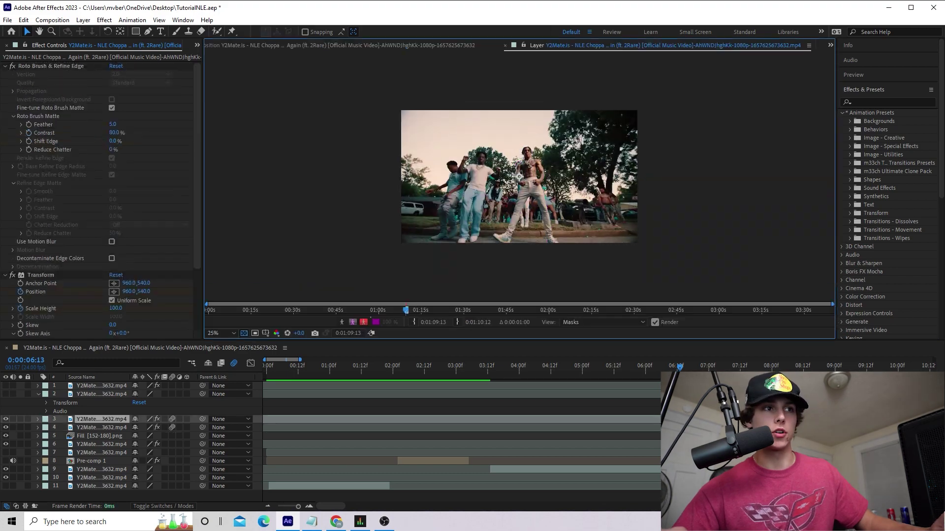
Pre-compose the two animated cutouts, the generated fill layer and the inverted background layer together.
{"action": "left_click", "coordinate": [101, 427], "text": "shift"}
{"action": "left_click", "coordinate": [726, 436], "text": "shift"}
{"action": "left_click", "coordinate": [726, 444], "text": "shift"}
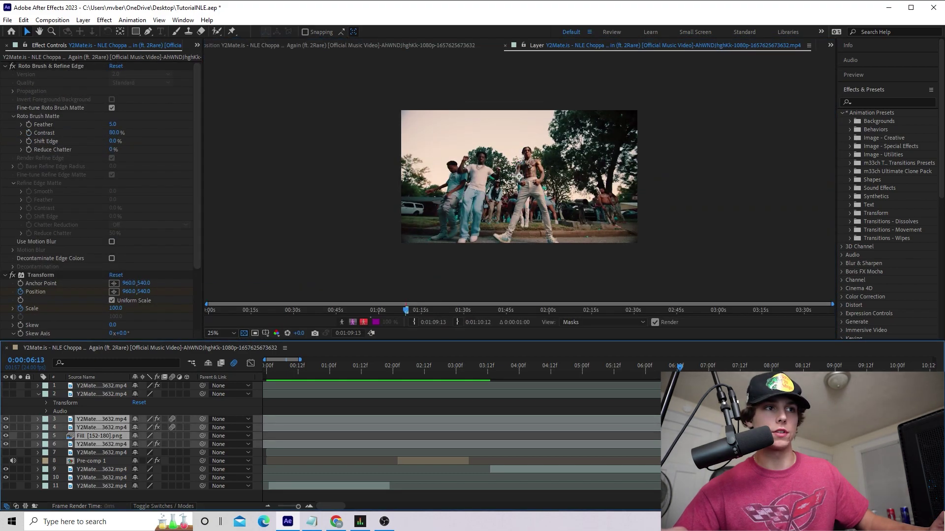
{"action": "right_click", "coordinate": [726, 444]}
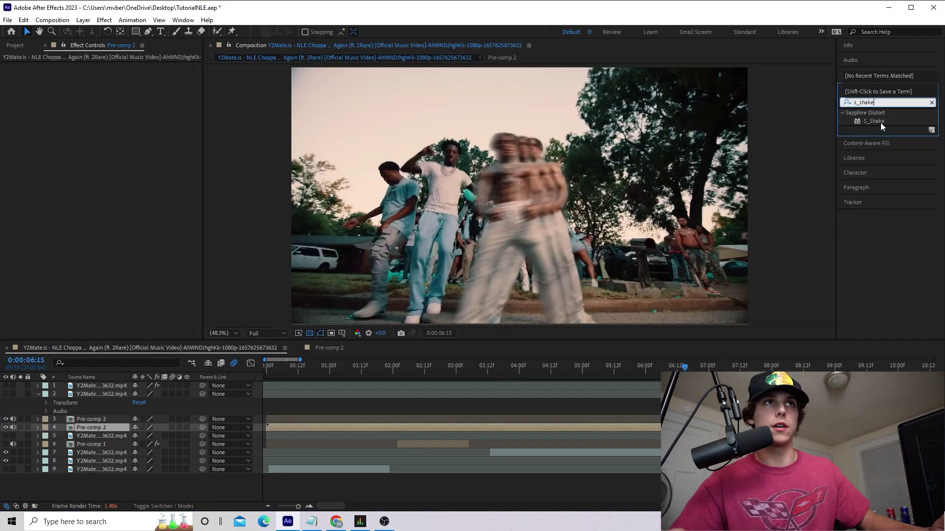
Apply S_Shake to the upper Pre-comp 2 layer and set X Rand Amp to 100.
{"action": "left_click_drag", "start_coordinate": [880, 123], "coordinate": [638, 197]}
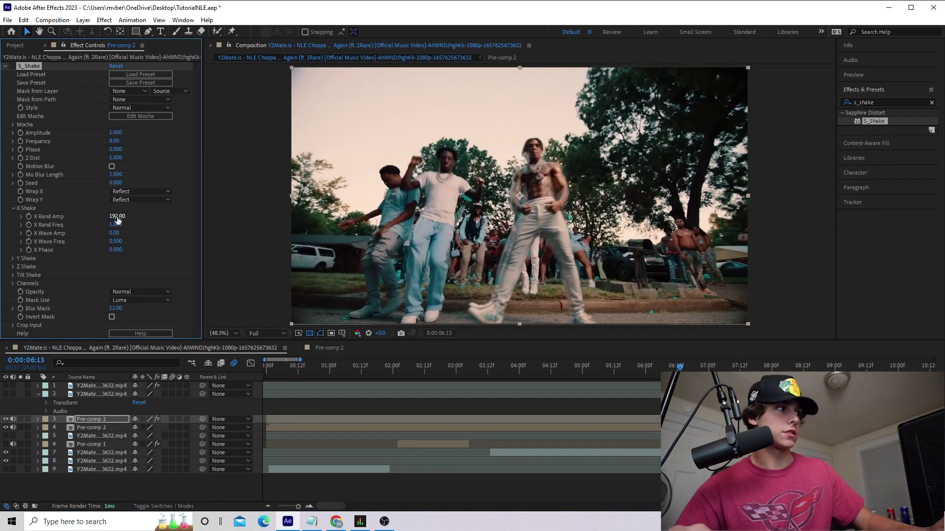
{"action": "type", "text": "100"}
{"action": "key", "text": "Return"}
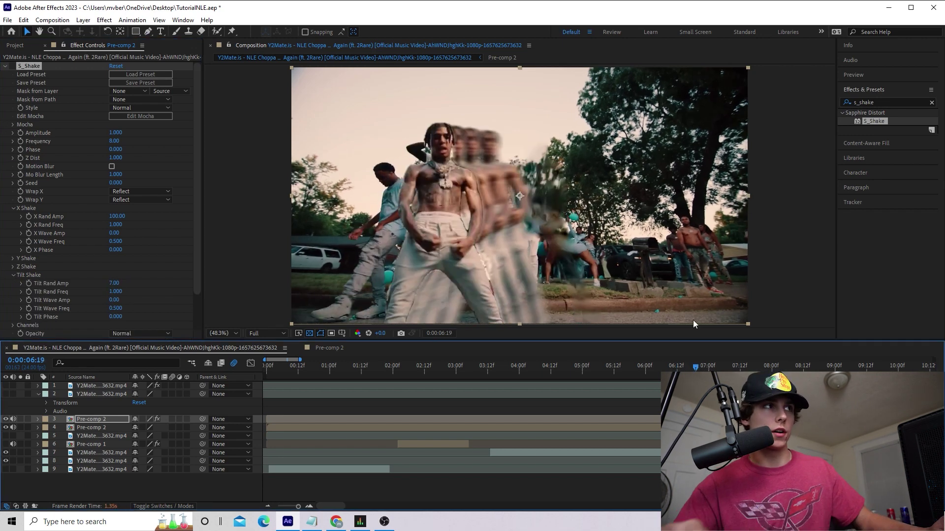
Keyframe the S_Shake Amplitude to 1.4 at 0:00:06:19, with 0 at 0:00:06:16 and 0:00:06:22.
{"action": "left_click", "coordinate": [20, 134]}
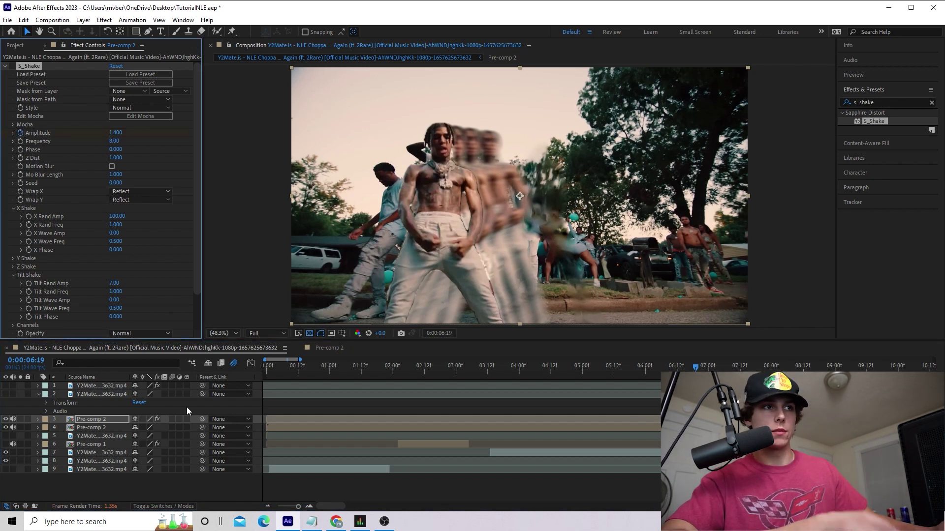
{"action": "left_click", "coordinate": [116, 133]}
{"action": "type", "text": "0"}
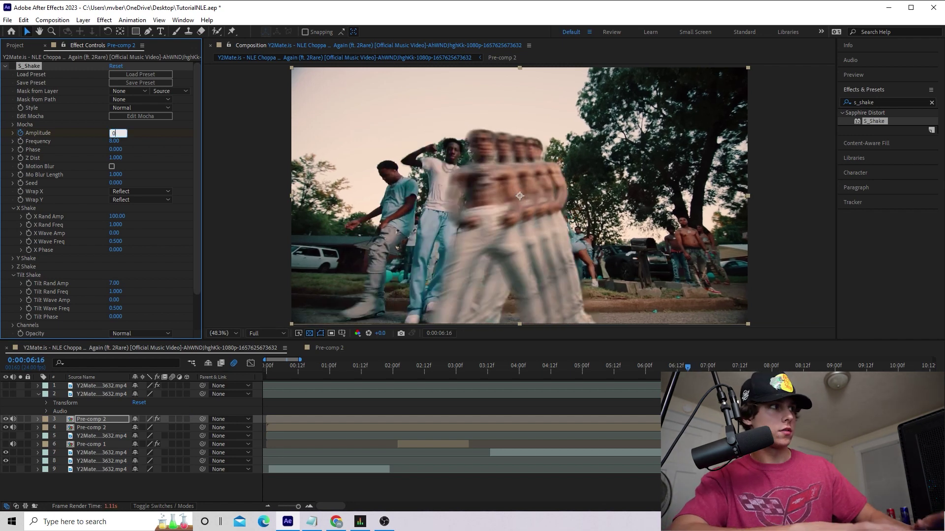
{"action": "key", "text": "Return"}
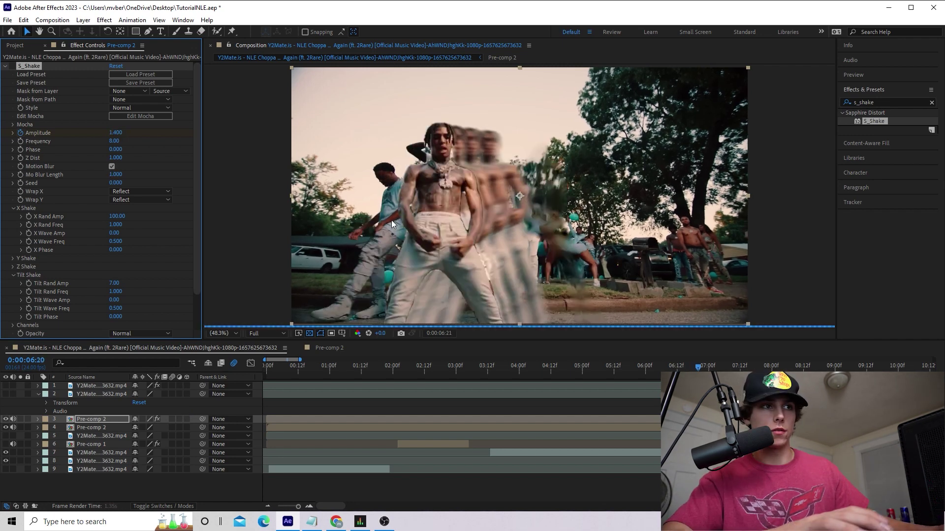
{"action": "left_click", "coordinate": [118, 131]}
{"action": "type", "text": "0"}
{"action": "key", "text": "Return"}
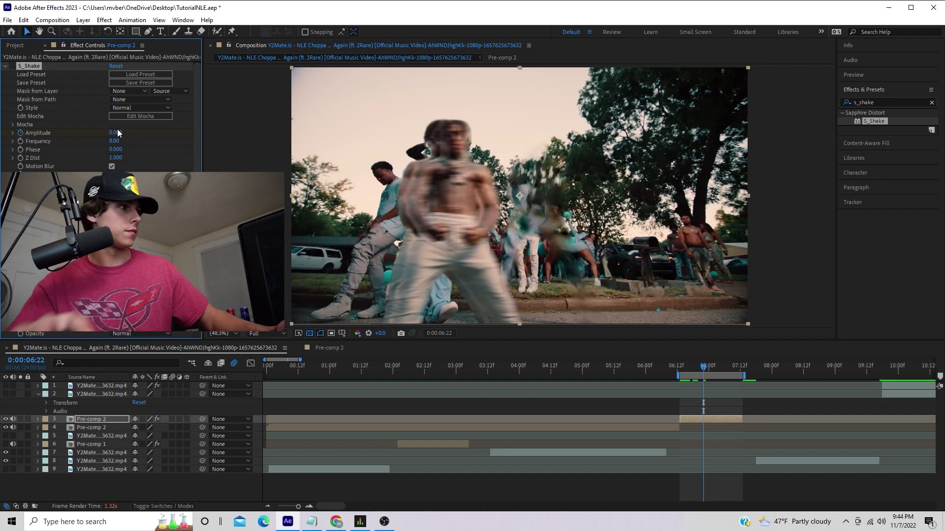
Apply Easy Ease to the S_Shake Amplitude keyframes on the upper Pre-comp 2 layer and play back the shake.
{"action": "left_click", "coordinate": [37, 419]}
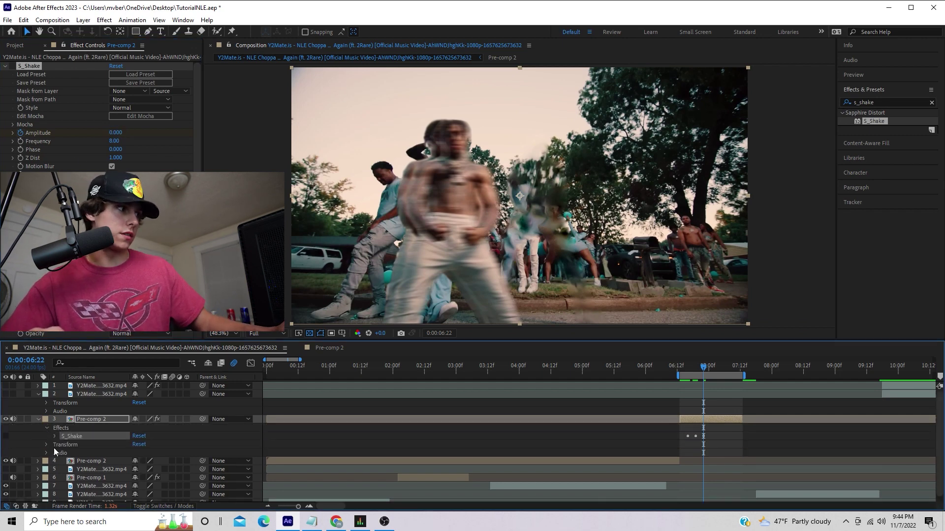
{"action": "left_click", "coordinate": [53, 436]}
{"action": "scroll", "coordinate": [53, 437], "scroll_direction": "down", "scroll_amount": 2}
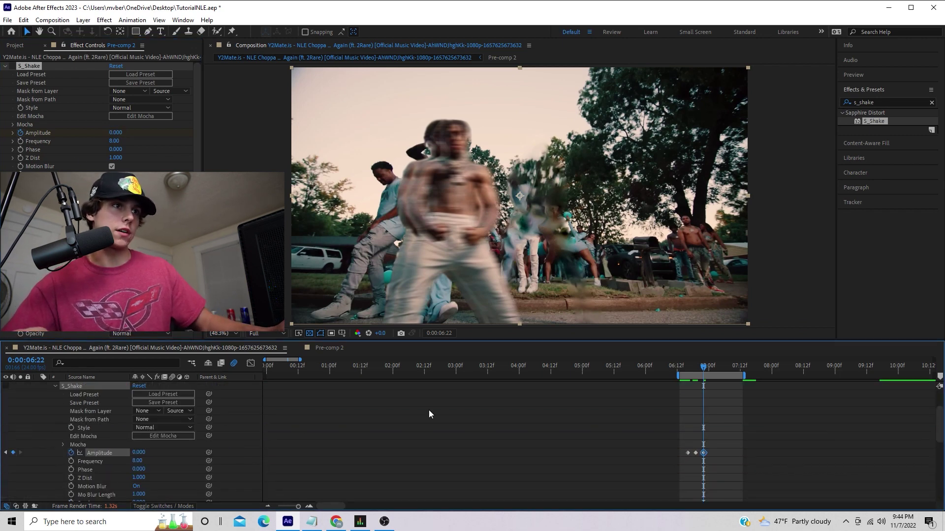
{"action": "right_click", "coordinate": [696, 453]}
{"action": "mouse_move", "coordinate": [738, 446]}
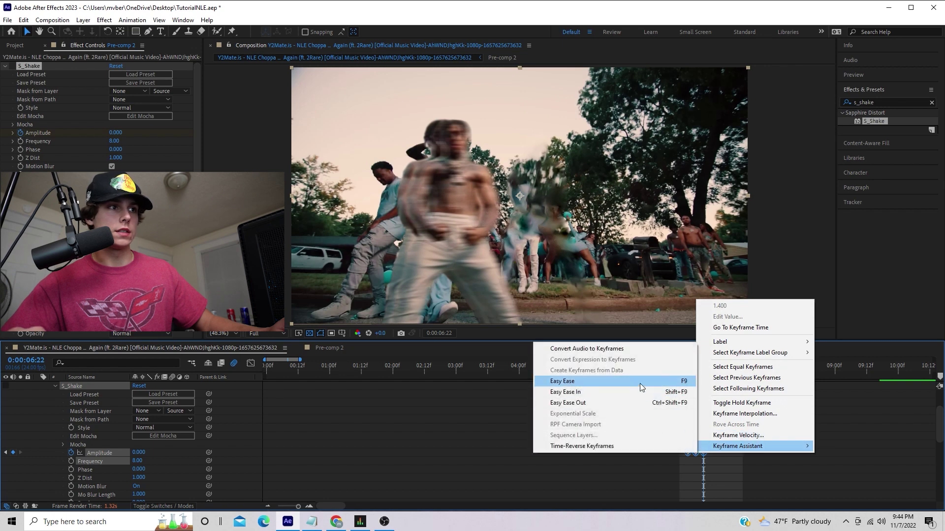
{"action": "left_click", "coordinate": [615, 381]}
{"action": "left_click_drag", "start_coordinate": [707, 368], "coordinate": [696, 368]}
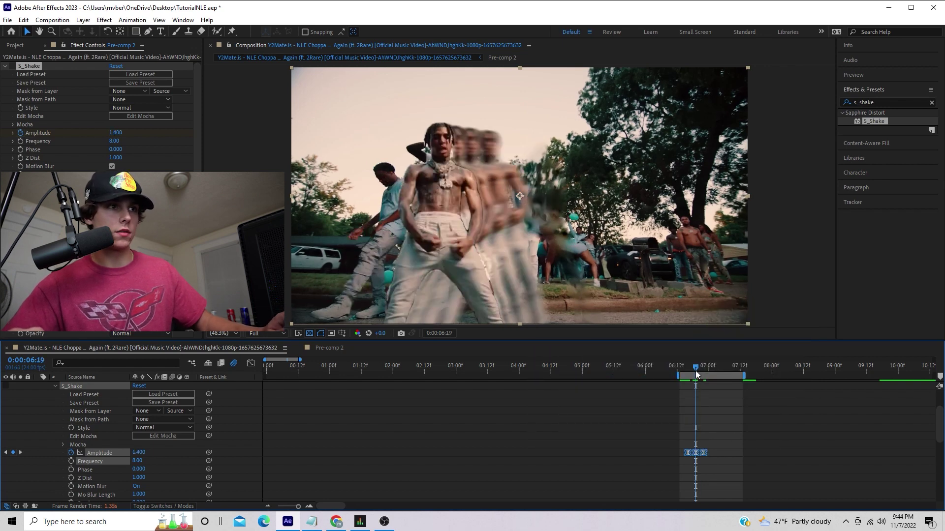
{"action": "key", "text": "space"}
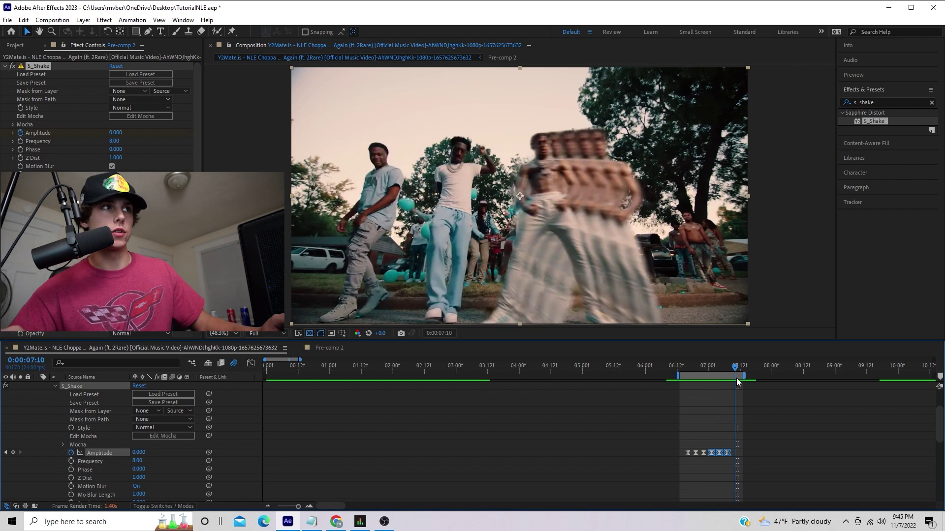
Paste another set of Amplitude keyframes near the shot's end, placing its 1.4 peak at 0:00:07:11, and preview the shake.
{"action": "left_click_drag", "start_coordinate": [736, 378], "coordinate": [738, 378]}
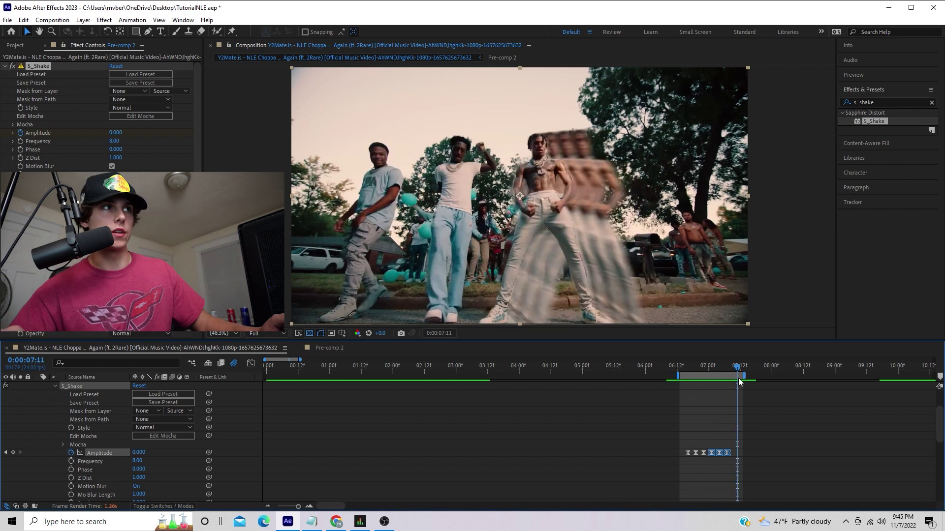
{"action": "key", "text": "ctrl+v"}
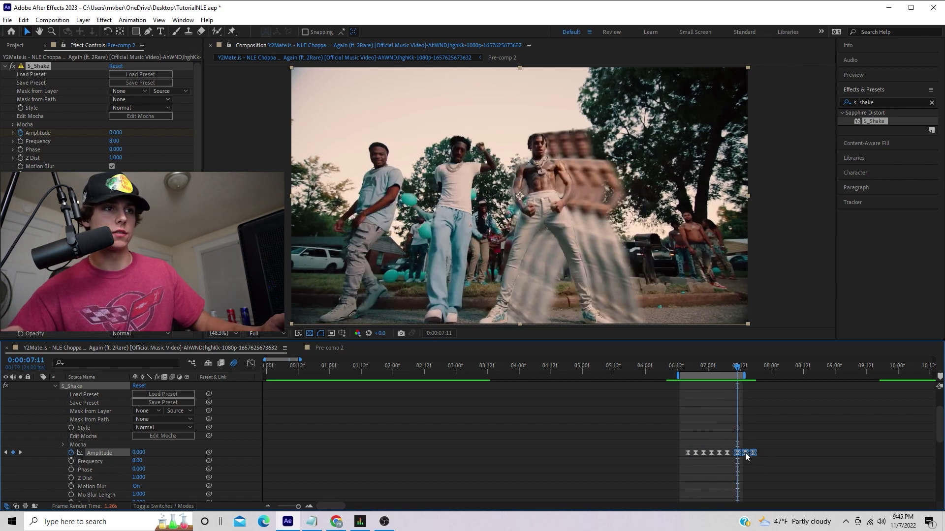
{"action": "left_click_drag", "start_coordinate": [747, 459], "coordinate": [743, 458]}
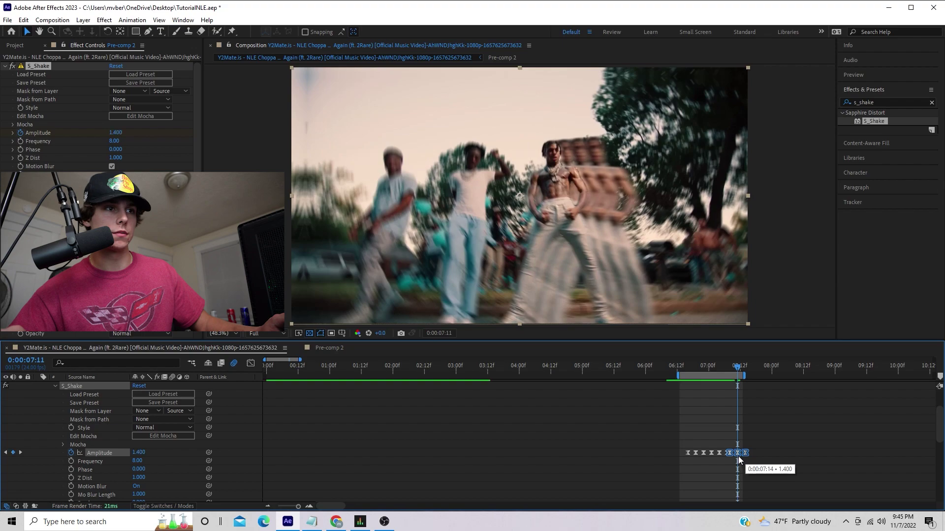
{"action": "key", "text": "space"}
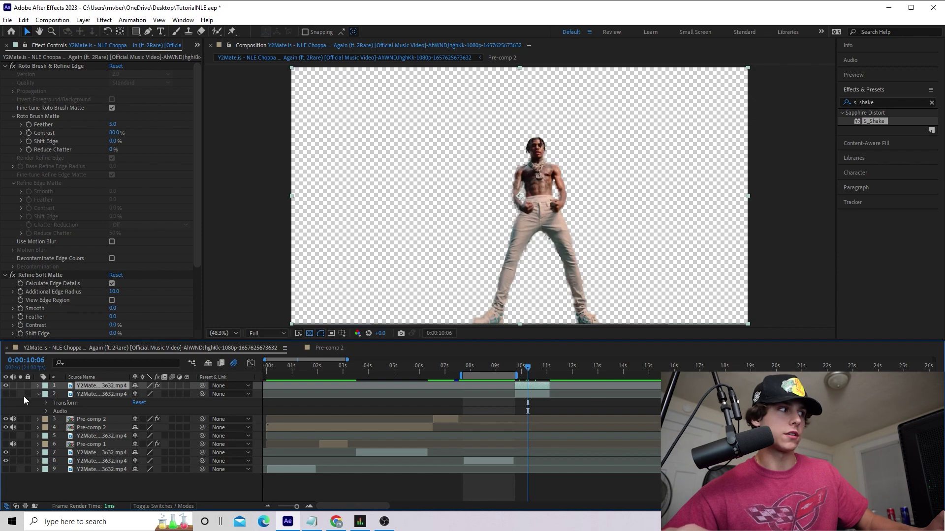
Show the background footage beneath the shirtless man's cutout in the 10-second shot and duplicate the cutout layer.
{"action": "left_click", "coordinate": [6, 387]}
{"action": "left_click", "coordinate": [6, 394]}
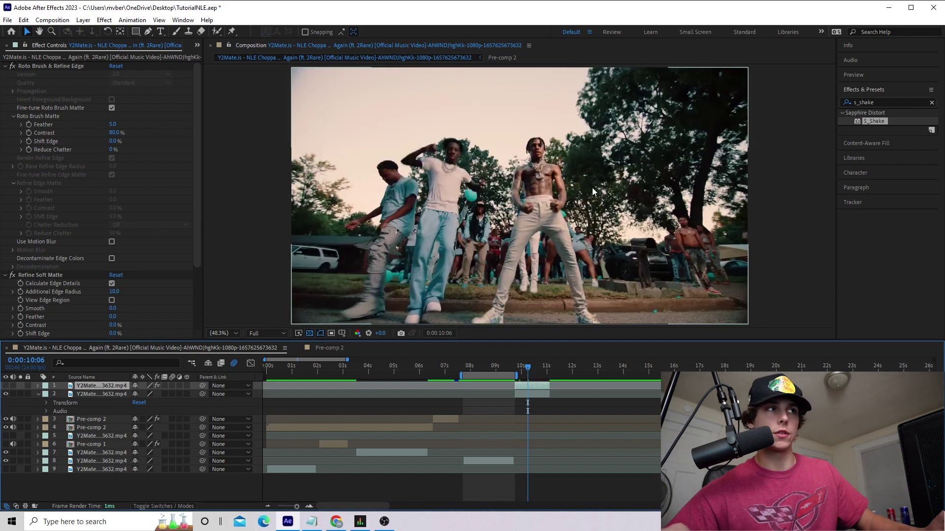
{"action": "left_click", "coordinate": [6, 386]}
{"action": "left_click", "coordinate": [523, 370]}
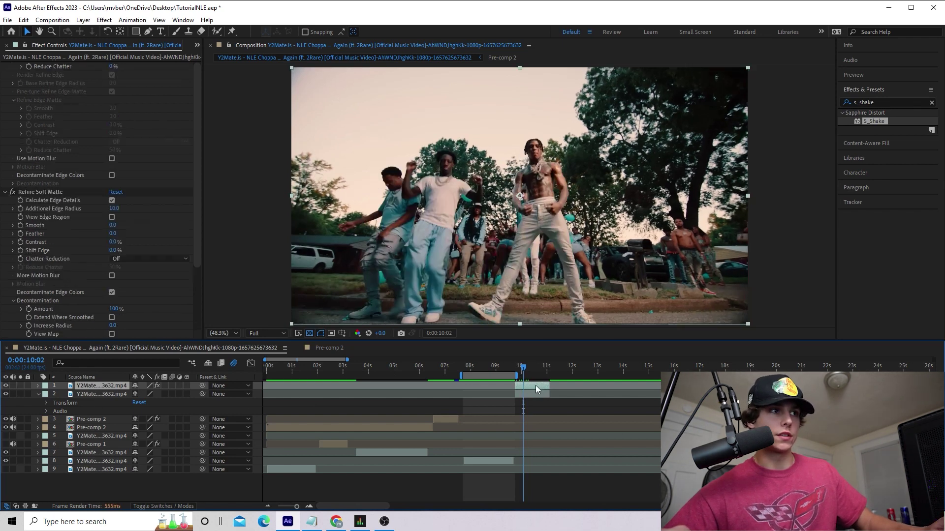
{"action": "key", "text": "ctrl+d"}
Apply the Distort Transform effect to the lower copy of the cutout.
{"action": "left_click", "coordinate": [536, 394]}
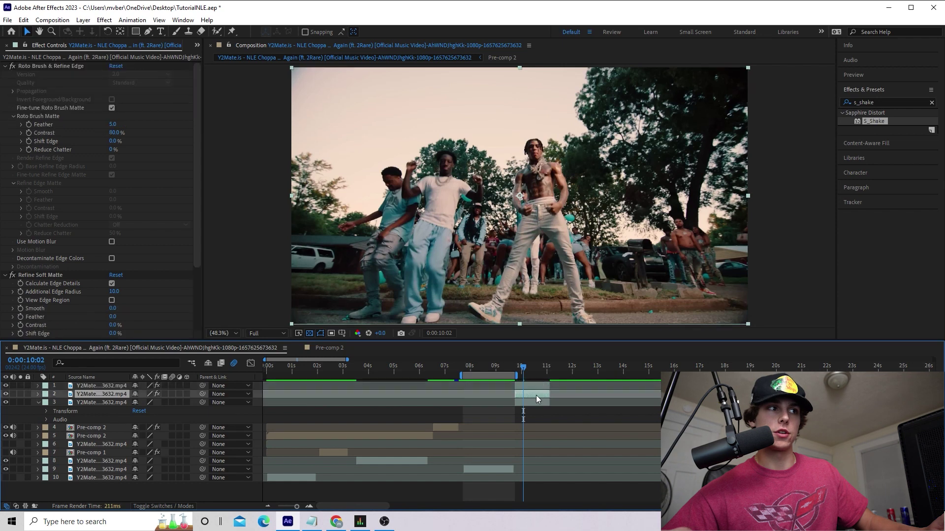
{"action": "left_click", "coordinate": [882, 102]}
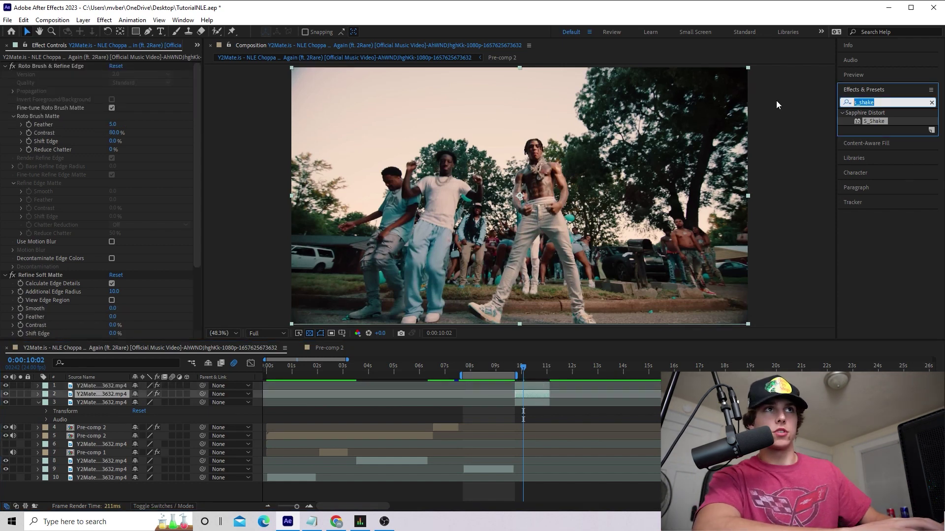
{"action": "type", "text": "transform"}
{"action": "double_click", "coordinate": [885, 122]}
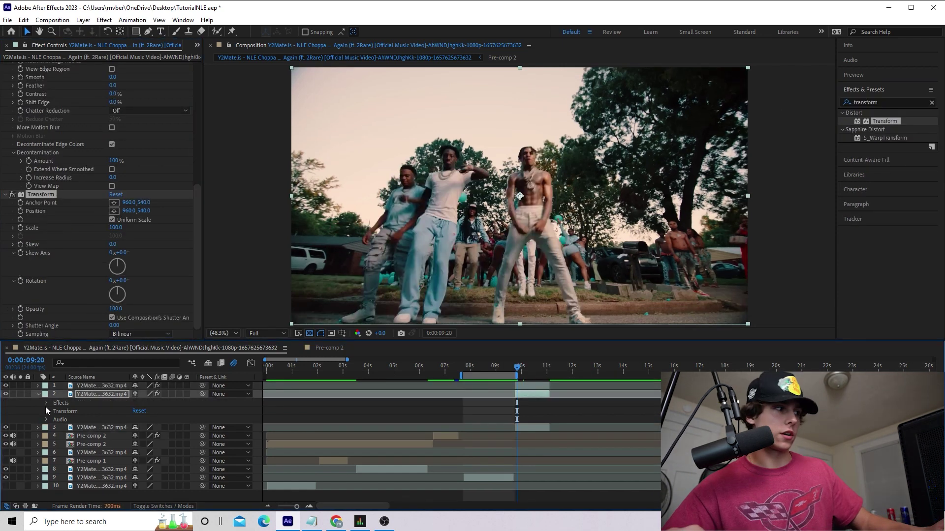
Keyframe the Transform effect's Position at 960, 540 at 0:00:09:18 and 2308, 540 at 0:00:10:00.
{"action": "left_click", "coordinate": [46, 404]}
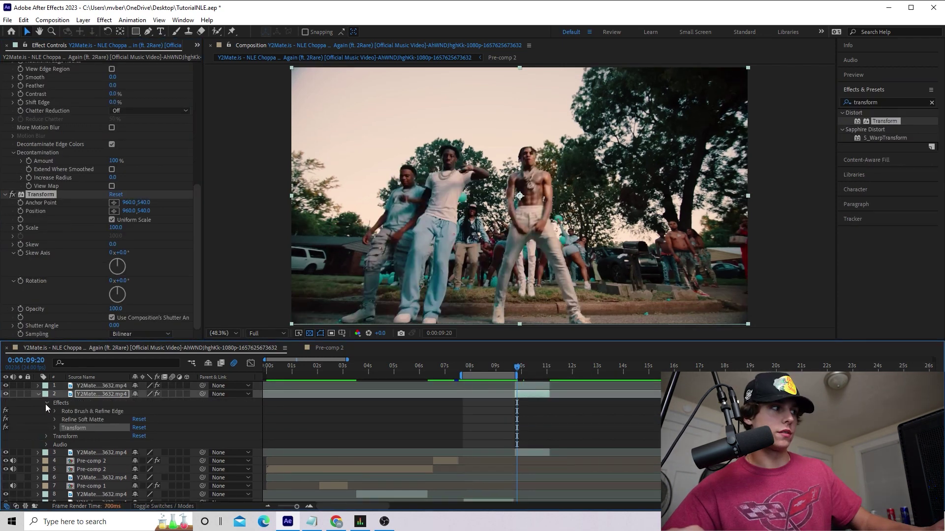
{"action": "left_click", "coordinate": [55, 428]}
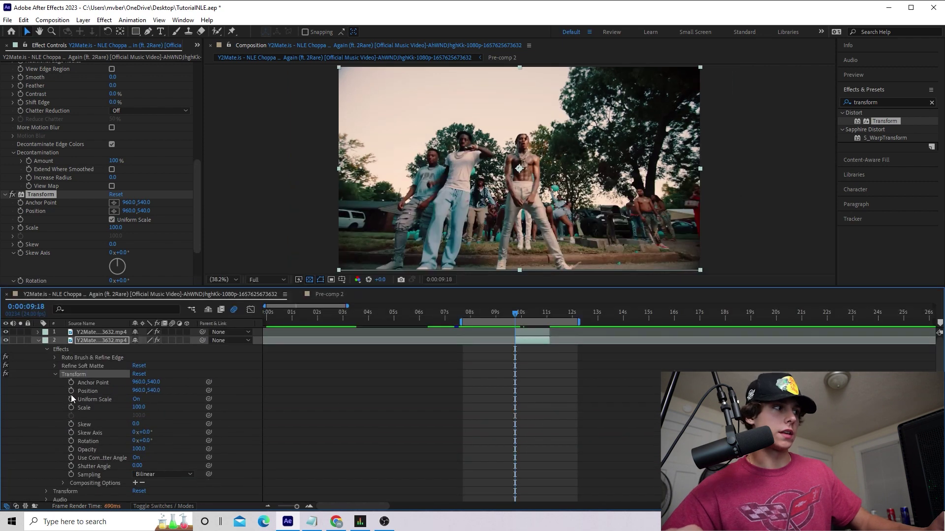
{"action": "left_click", "coordinate": [71, 391]}
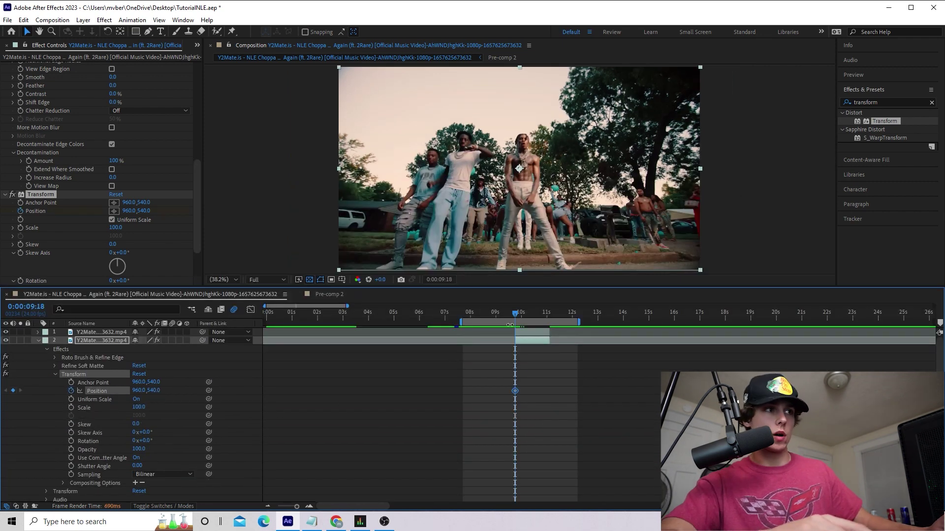
{"action": "key", "text": "Page_Down"}
{"action": "key", "text": "Page_Down"}
{"action": "key", "text": "Page_Down"}
{"action": "key", "text": "Page_Down"}
{"action": "key", "text": "Page_Down"}
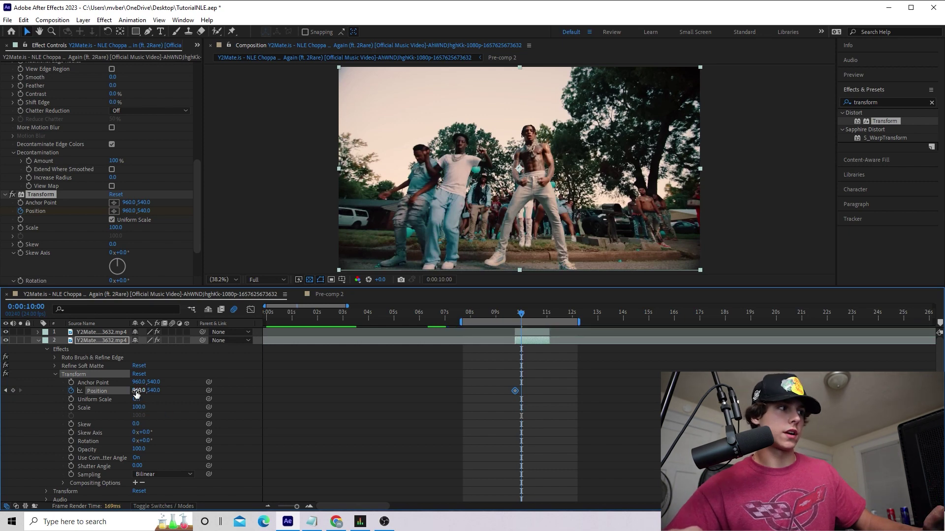
{"action": "left_click_drag", "start_coordinate": [137, 392], "coordinate": [265, 421]}
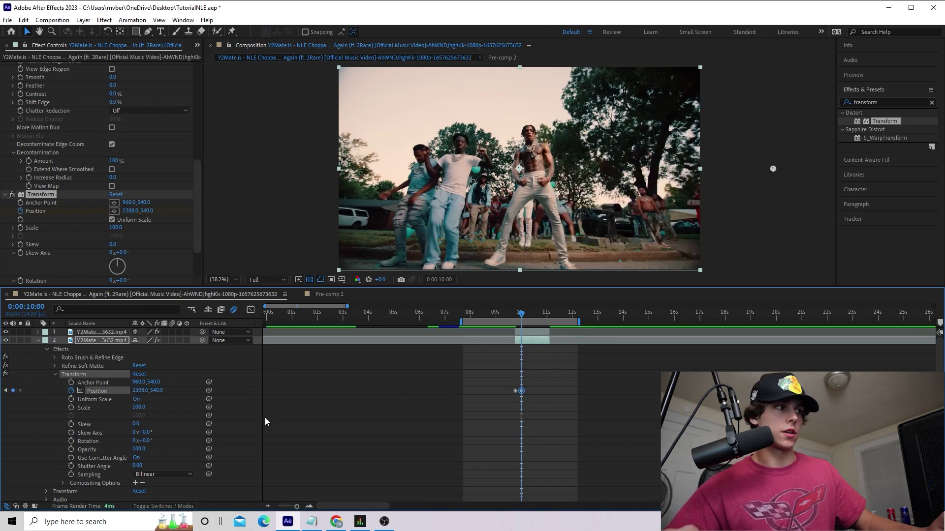
Turn on motion blur for the lower cutout, apply Easy Ease to its Position keyframes and check the motion.
{"action": "left_click", "coordinate": [172, 340]}
{"action": "left_click_drag", "start_coordinate": [533, 380], "coordinate": [497, 410]}
{"action": "right_click", "coordinate": [521, 390]}
{"action": "mouse_move", "coordinate": [572, 388]}
{"action": "left_click", "coordinate": [649, 416]}
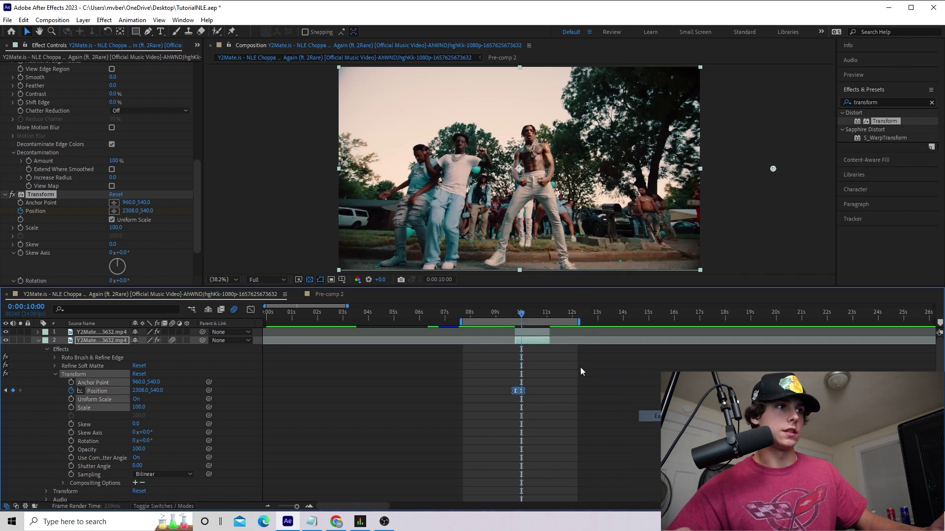
{"action": "left_click_drag", "start_coordinate": [520, 319], "coordinate": [523, 322]}
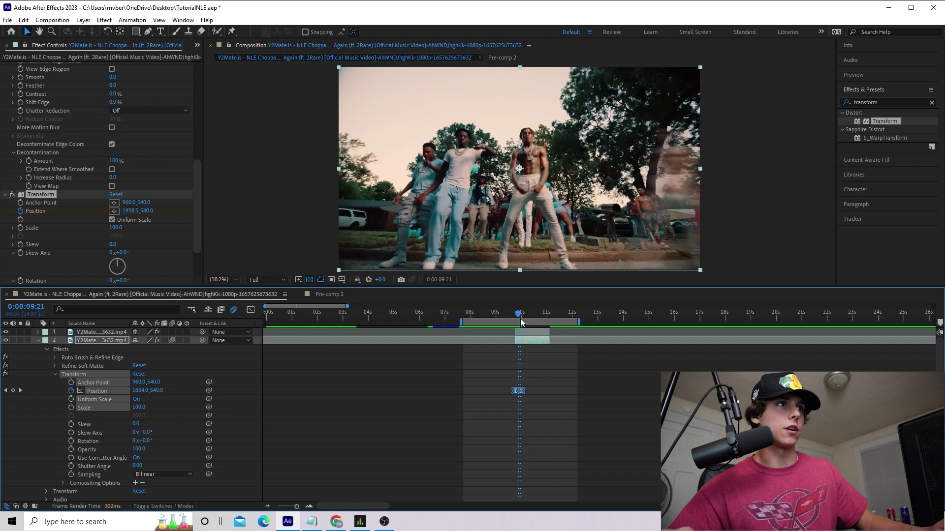
Move the cutout's second Position keyframe to 0:00:10:02 and play back the slower slide.
{"action": "left_click", "coordinate": [528, 396]}
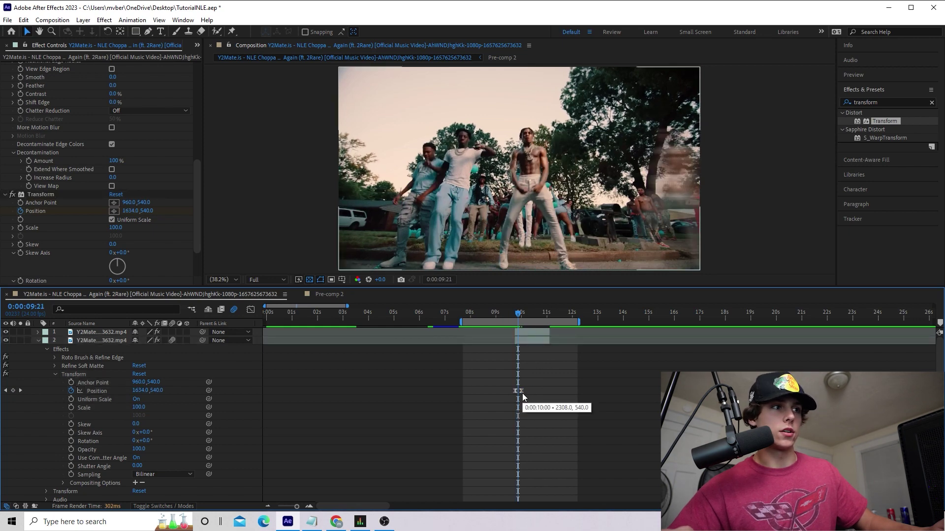
{"action": "left_click", "coordinate": [523, 391]}
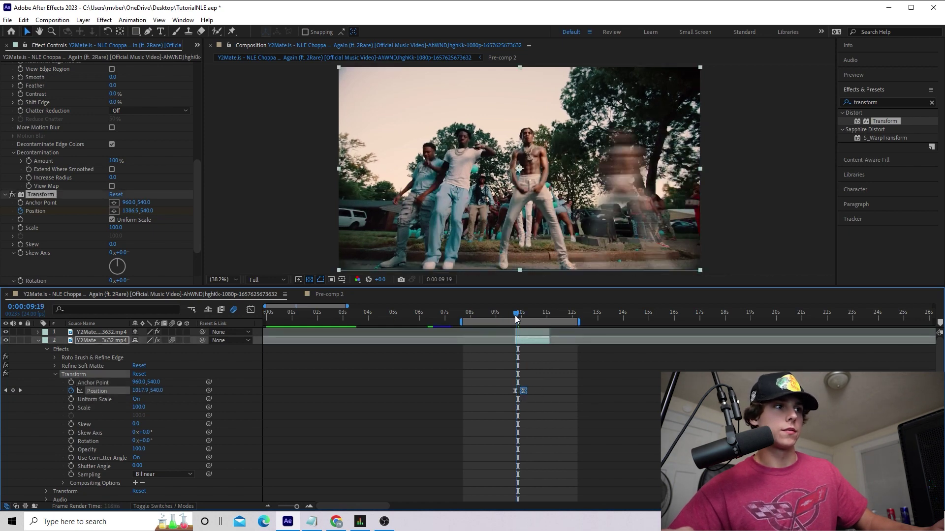
{"action": "left_click_drag", "start_coordinate": [515, 316], "coordinate": [514, 318]}
{"action": "key", "text": "space"}
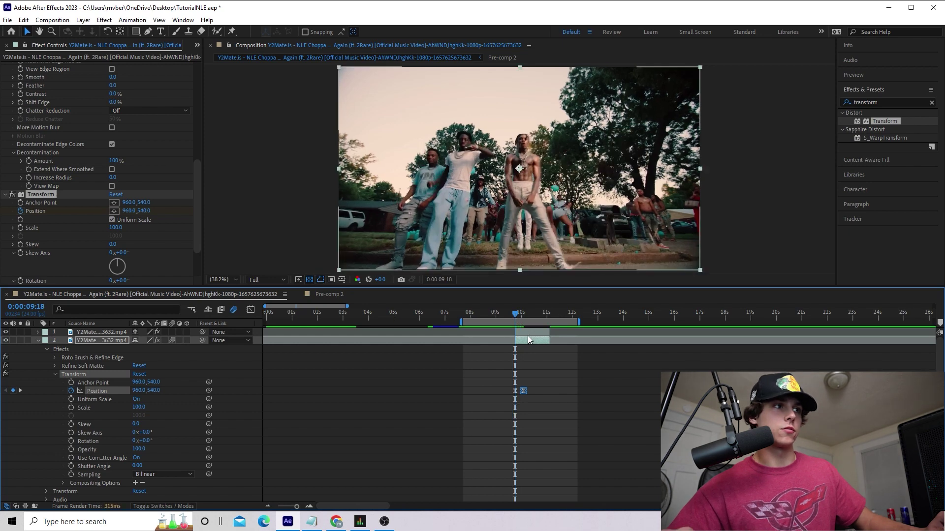
Duplicate the sliding cutout layer and shift the lower copy's Position keyframes to 0:00:10:02 and 0:00:10:10.
{"action": "left_click", "coordinate": [534, 348]}
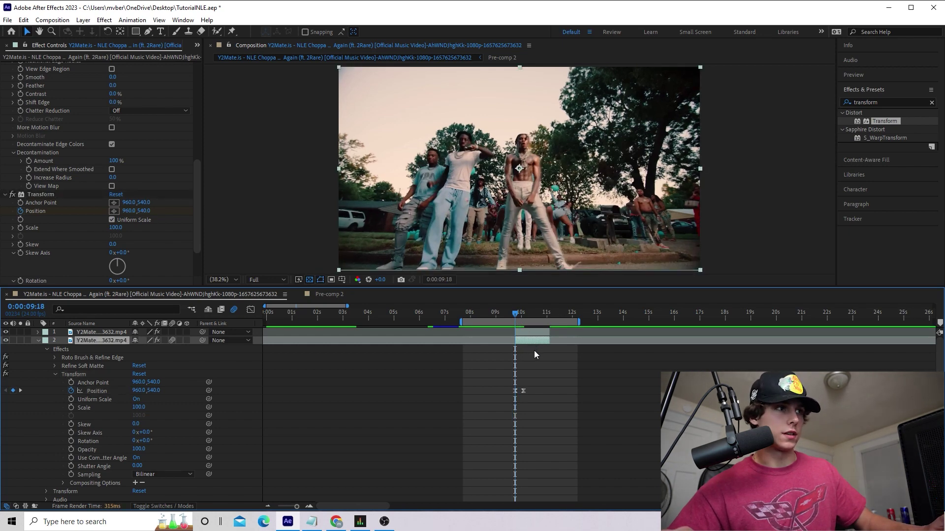
{"action": "key", "text": "ctrl+d"}
{"action": "double_click", "coordinate": [532, 348]}
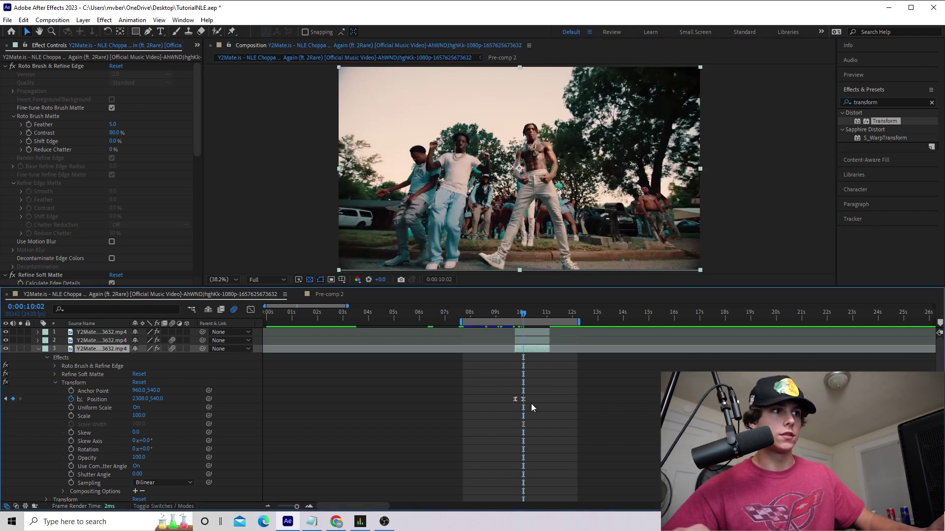
{"action": "left_click_drag", "start_coordinate": [559, 386], "coordinate": [525, 403]}
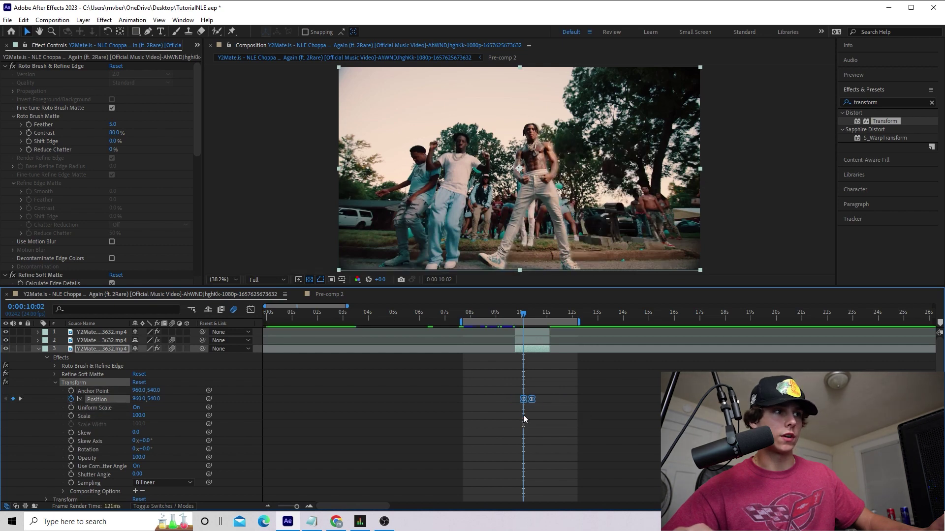
{"action": "left_click_drag", "start_coordinate": [530, 315], "coordinate": [530, 315]}
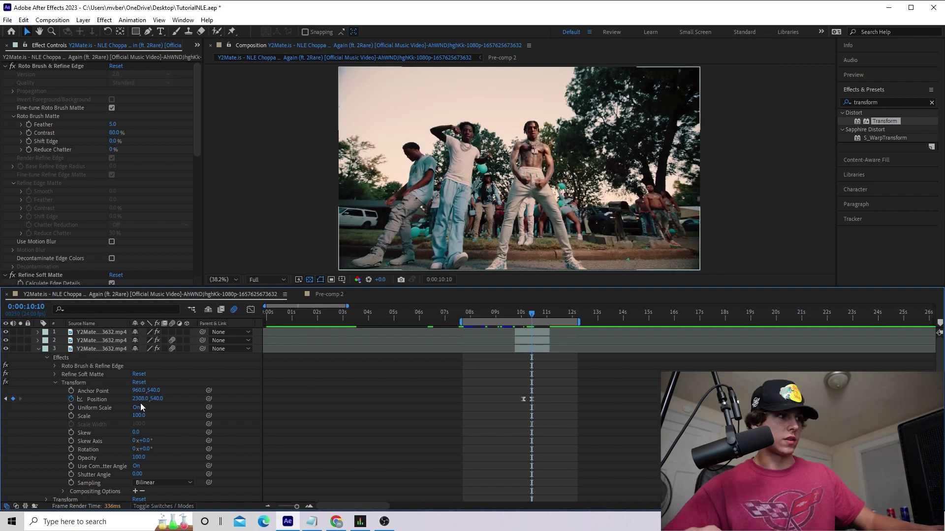